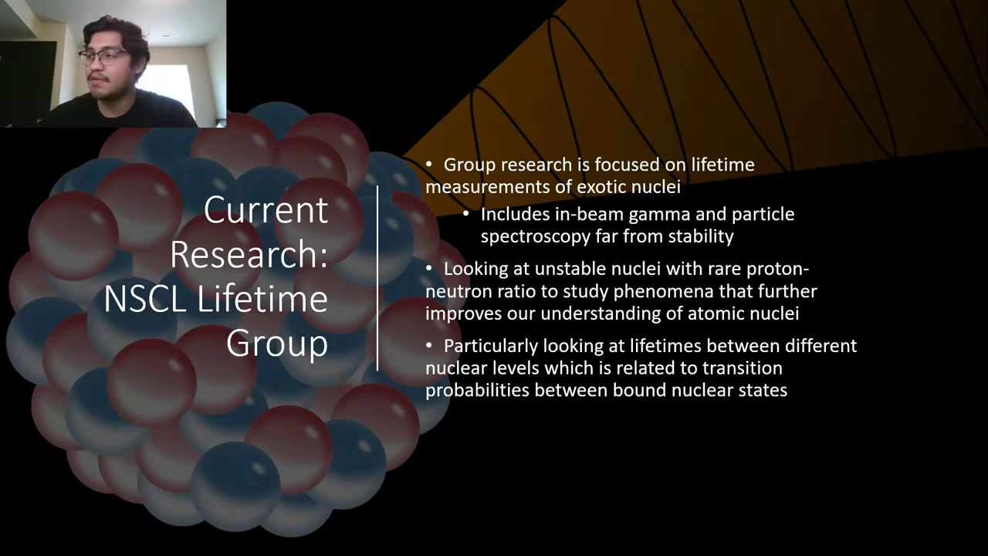
Step: Advance the PowerPoint talk past the NSCL Lifetime Group slide to the nuclear chart slide
key(Right)
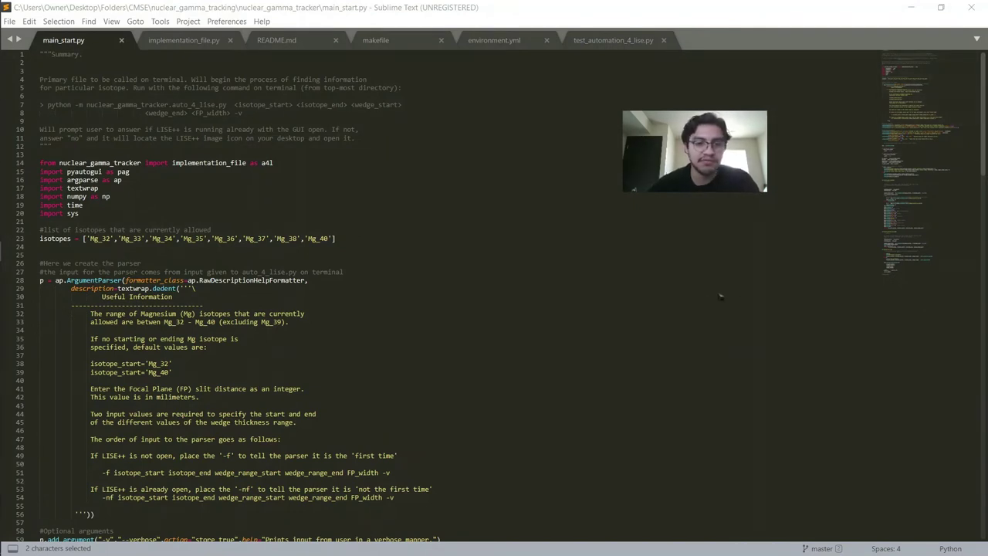
Step: Scroll main_start.py down to main(), which calls a4l.isotope_tuning_values
scroll(720, 295, down, 15)
scroll(517, 324, down, 5)
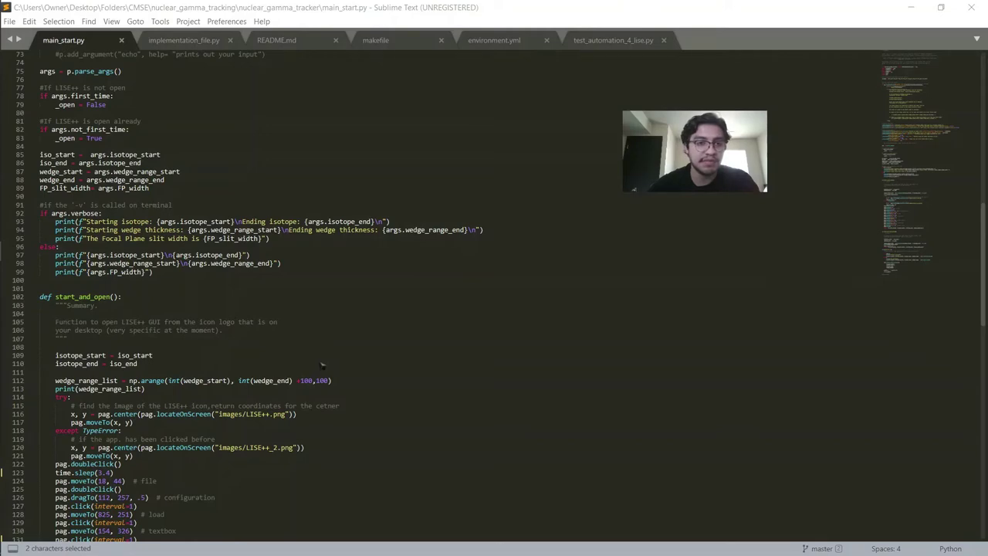
scroll(322, 366, down, 7)
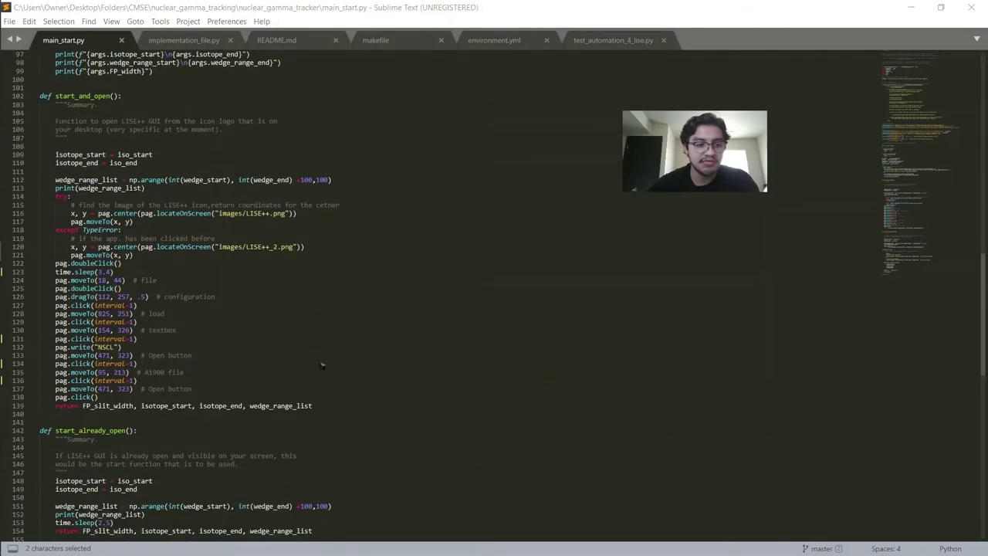
scroll(323, 366, down, 5)
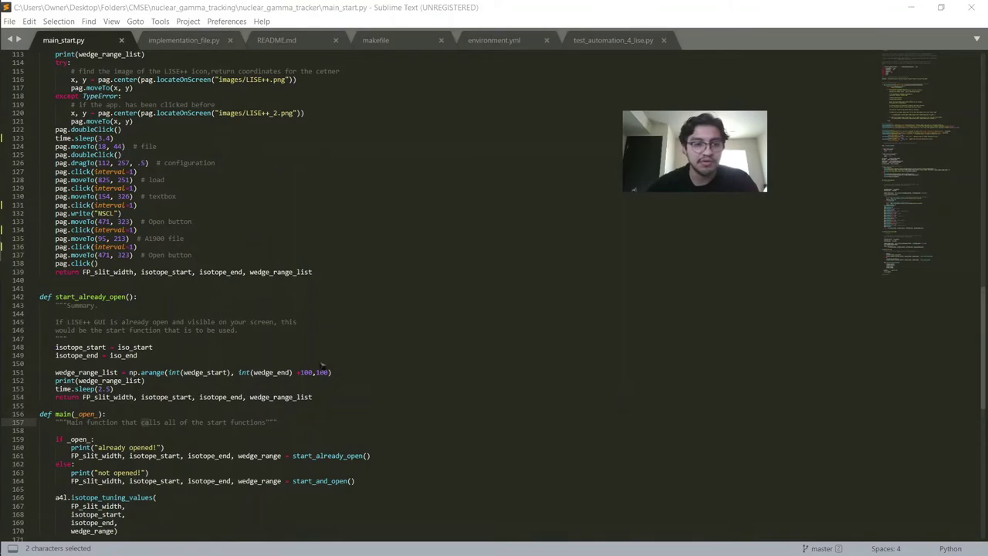
scroll(323, 366, down, 5)
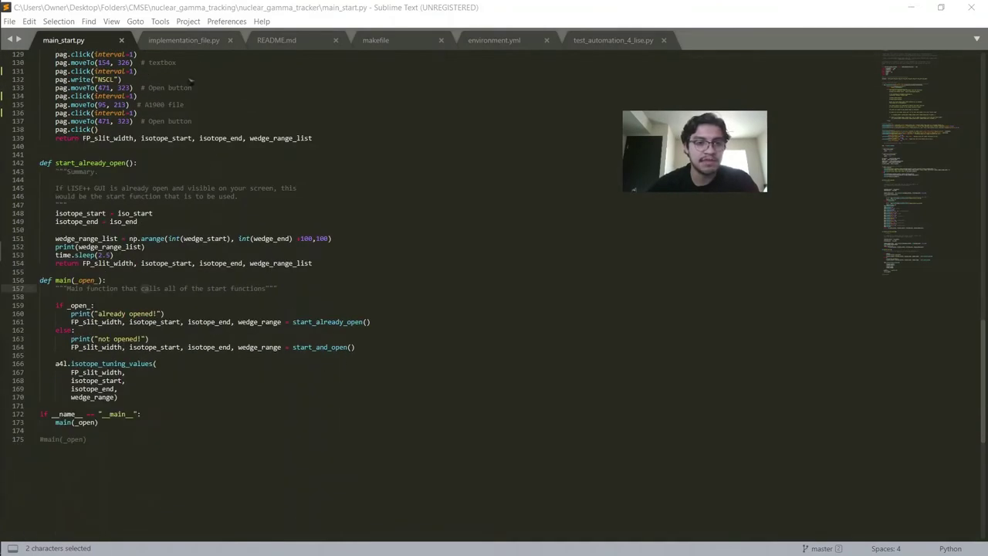
Step: Read implementation_file.py down to get_intensity, then minimize Sublime Text
click(189, 42)
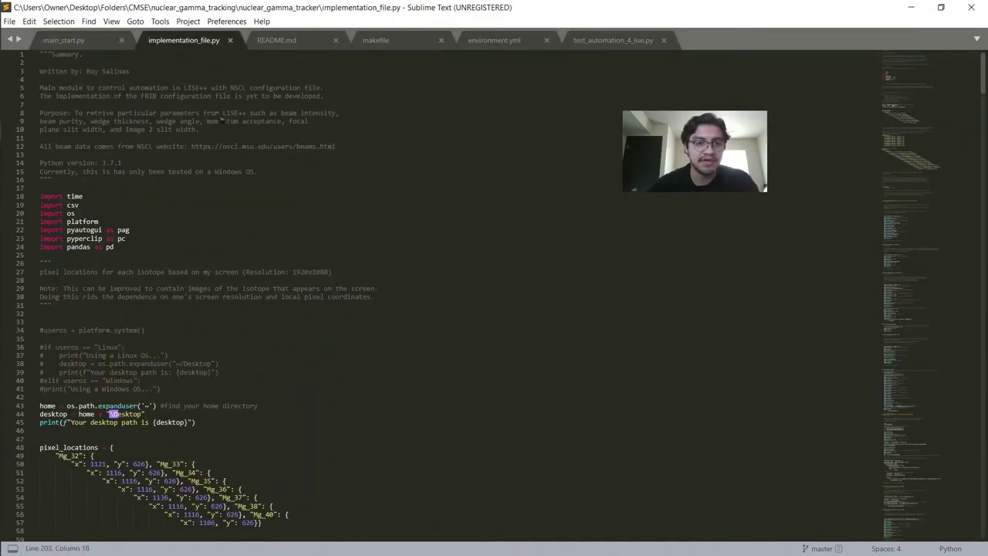
scroll(330, 278, down, 10)
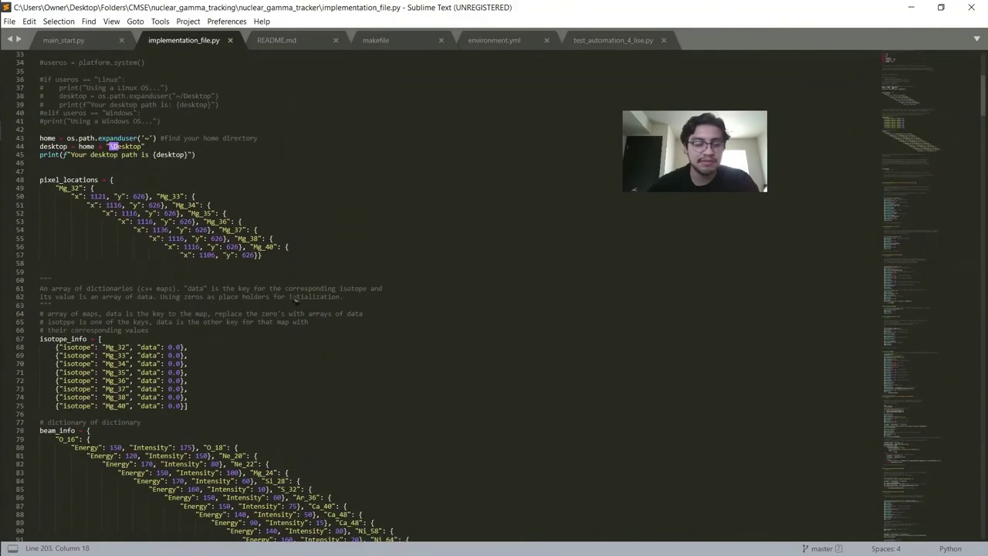
scroll(296, 303, down, 20)
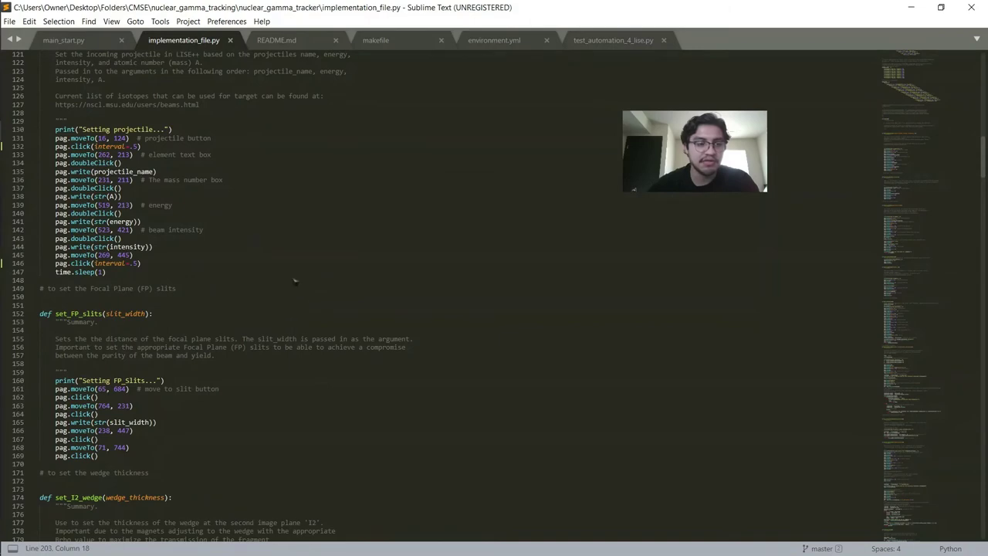
scroll(279, 268, down, 8)
scroll(279, 269, down, 11)
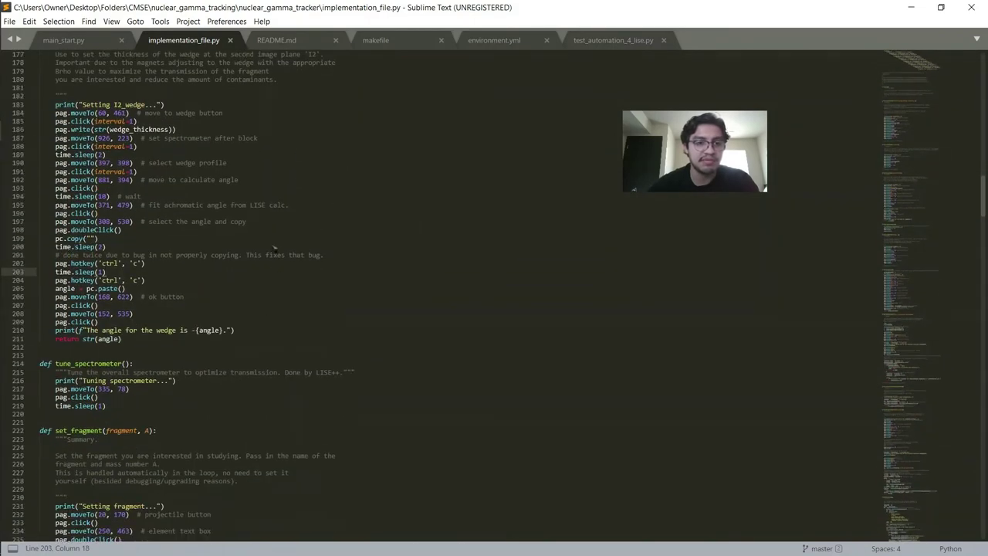
scroll(389, 226, down, 20)
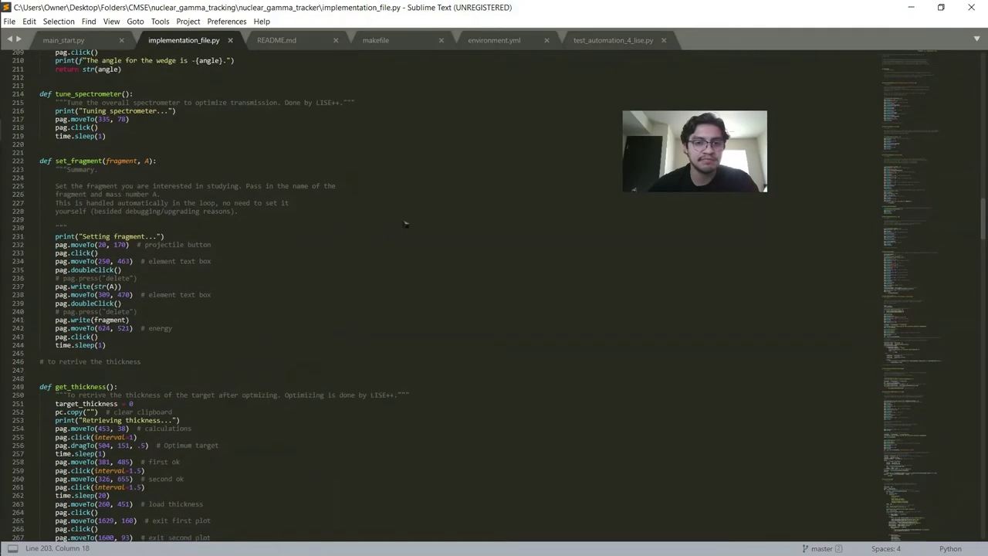
click(908, 10)
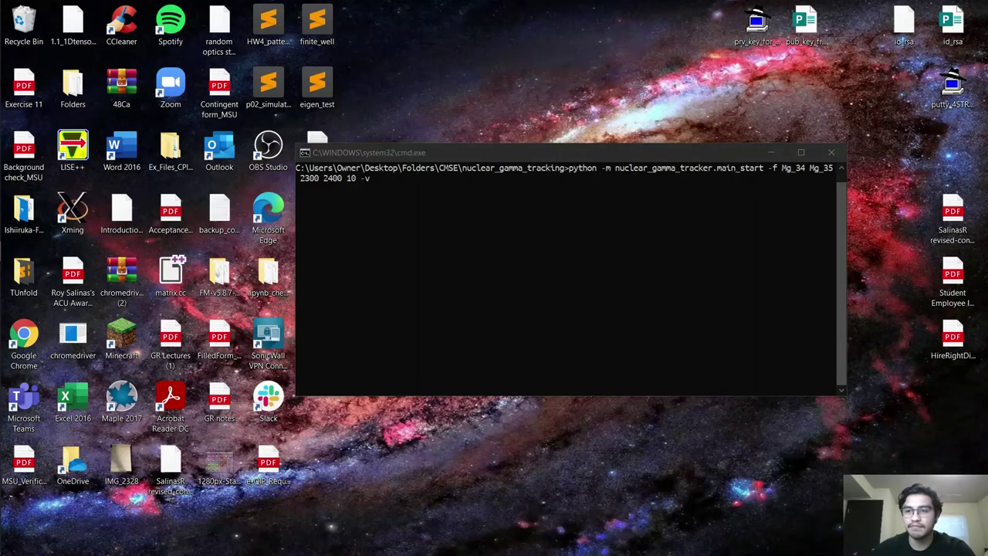
Step: In the command window, delete the stray 'n' so the flag reads -f
click(775, 266)
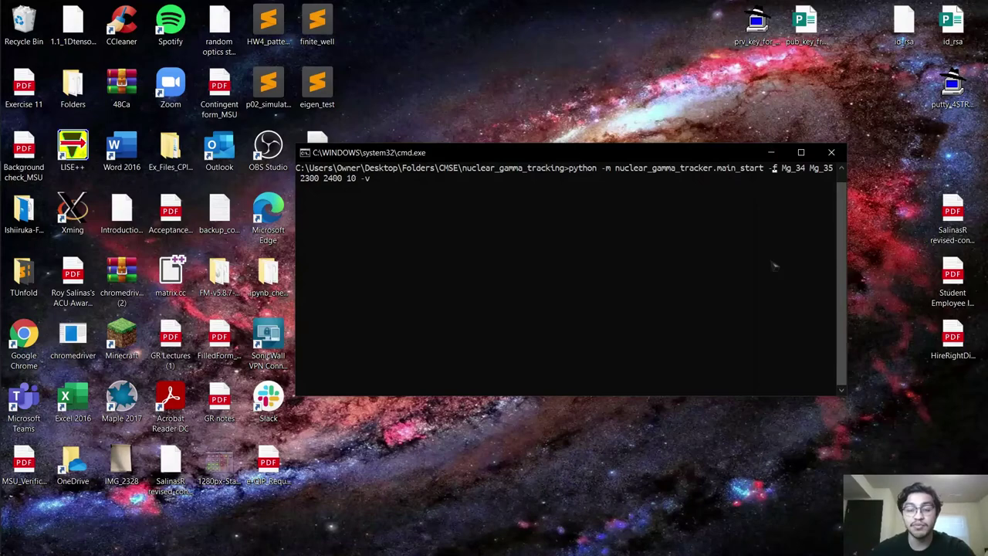
text(n)
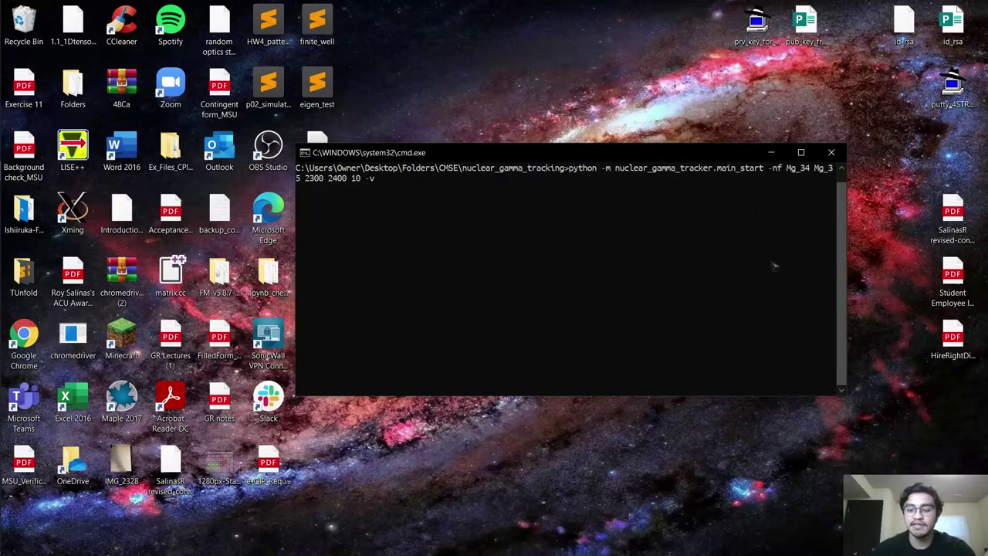
key(BackSpace)
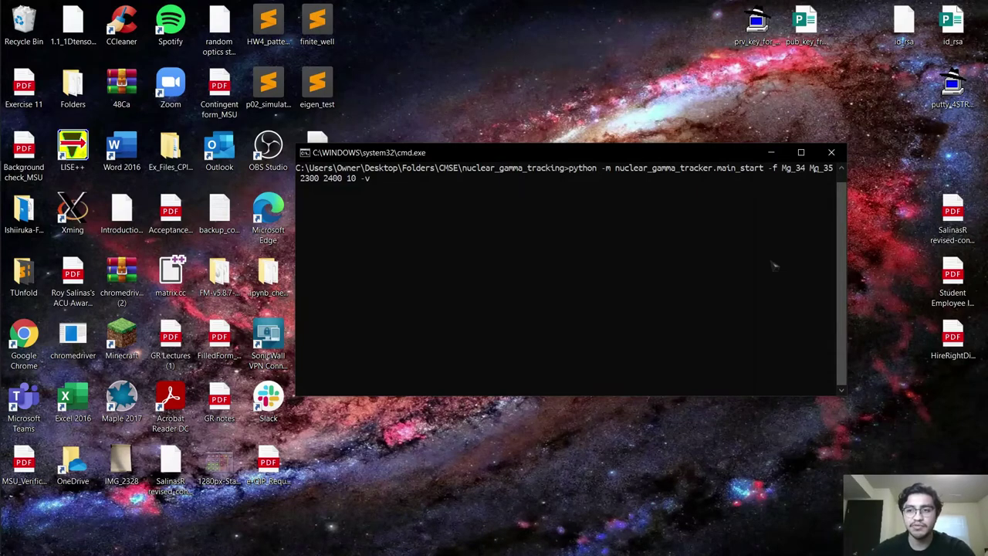
Step: Check the Mg_34 Mg_35, wedge 2300 2400 and slit width 10 arguments
key(Right)
key(Right)
key(Right)
key(Right)
key(Right)
key(Right)
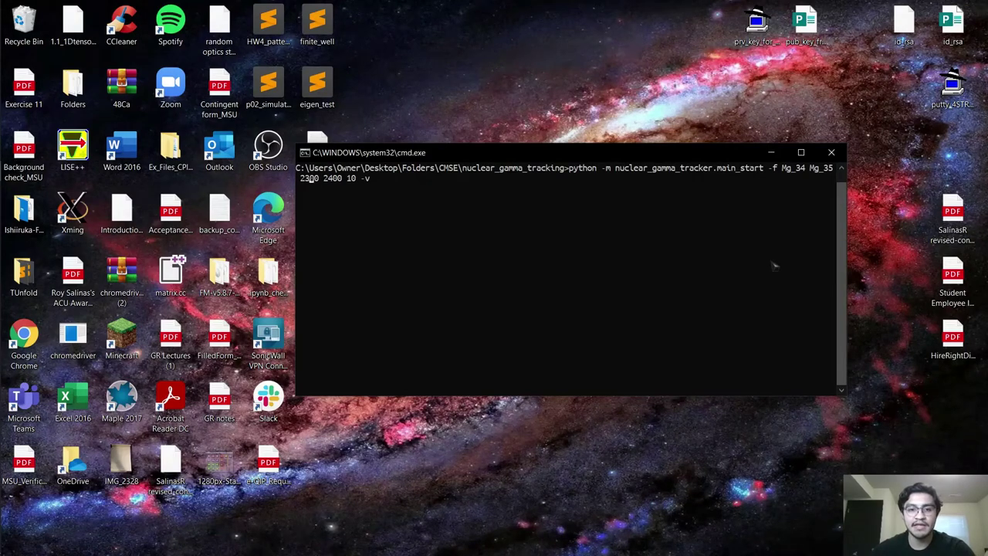
key(Right)
key(Right)
key(Right)
key(Right)
key(Right)
key(Right)
key(Right)
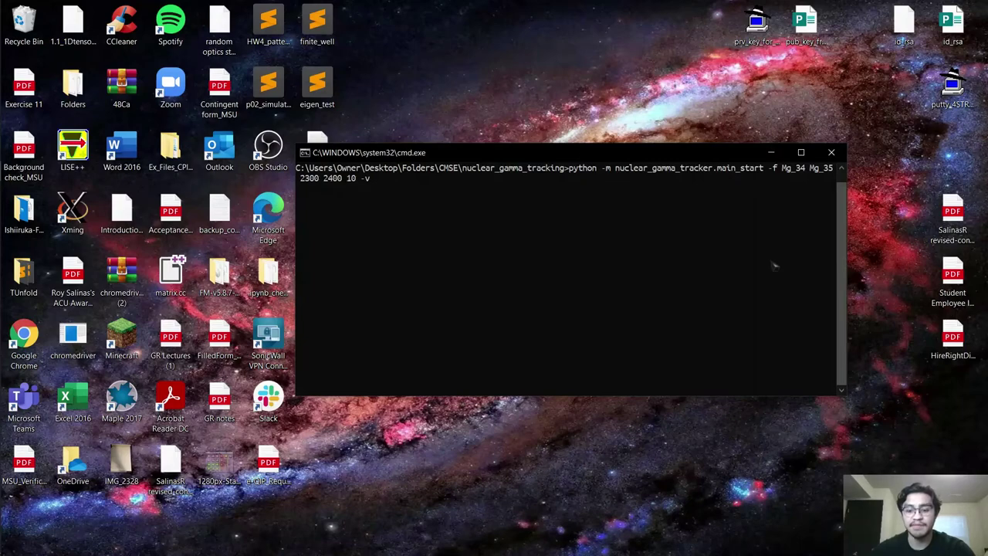
key(Left)
key(Left)
key(Left)
key(Left)
key(Left)
key(Left)
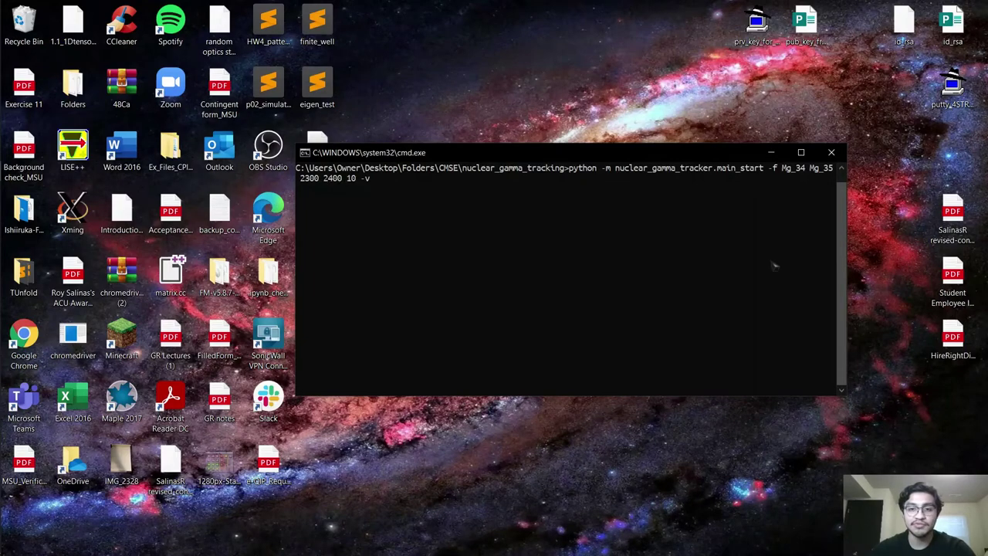
key(Right)
key(Right)
key(Right)
key(Right)
key(Right)
key(Right)
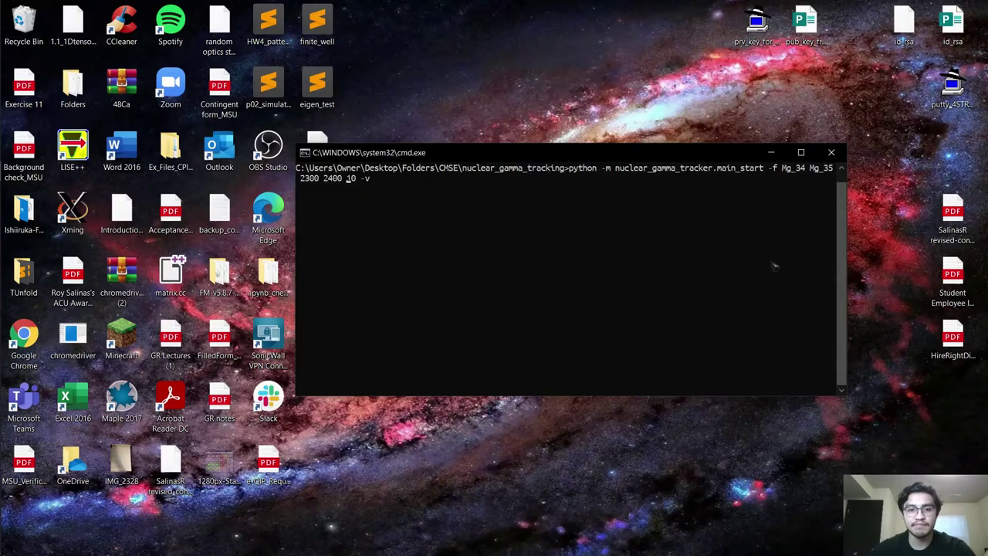
key(Right)
key(Right)
key(Right)
key(Right)
key(Right)
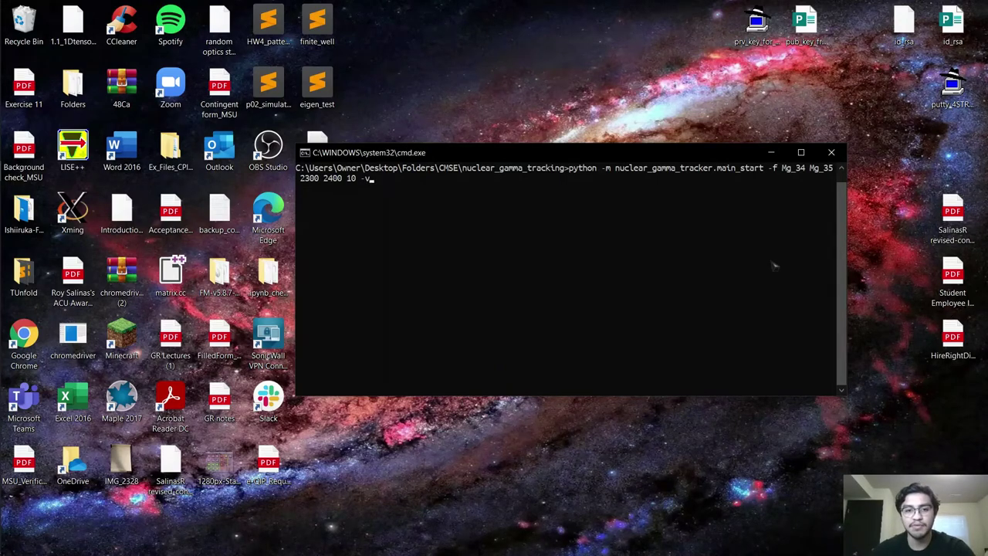
click(770, 260)
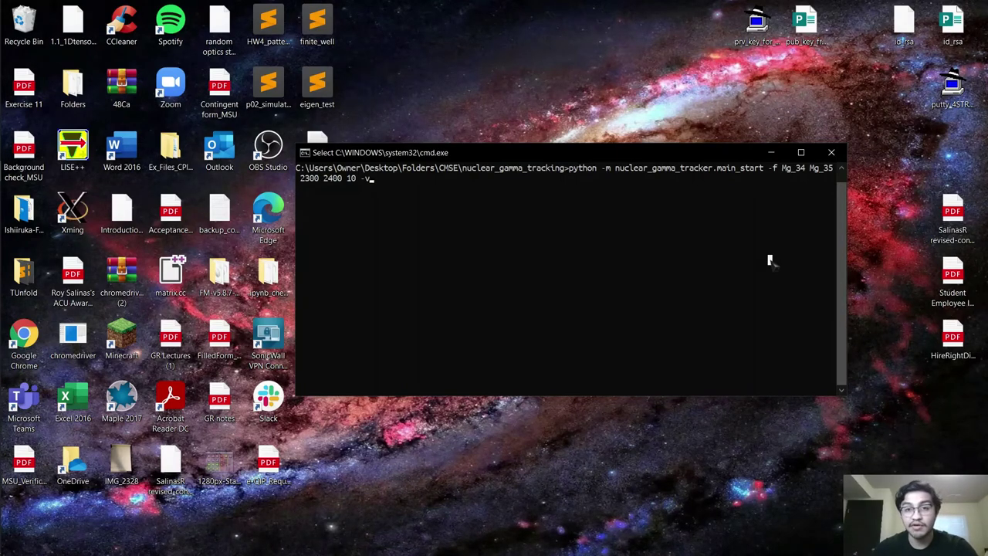
Step: Run the main_start command and launch LISE++ from its desktop shortcut
key(Return)
key(Return)
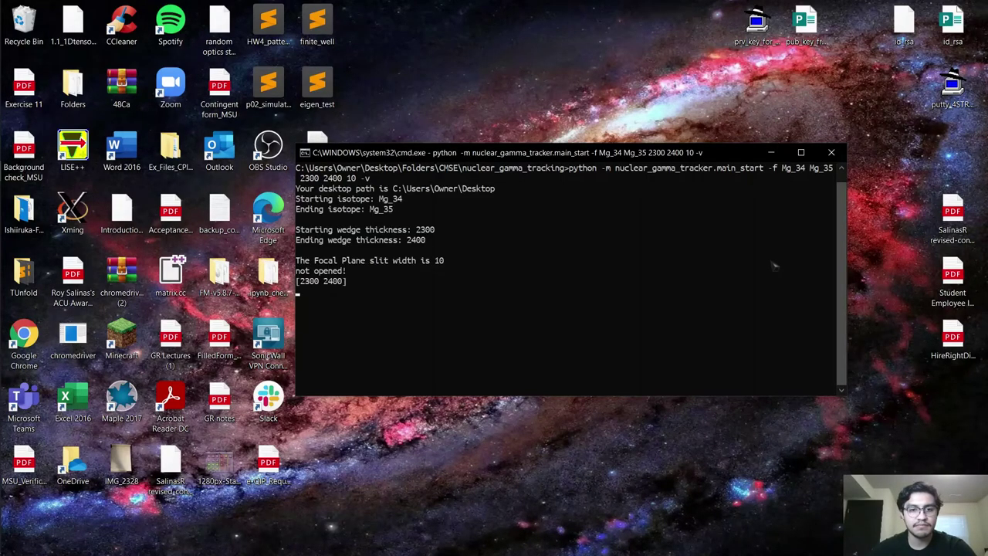
click(74, 151)
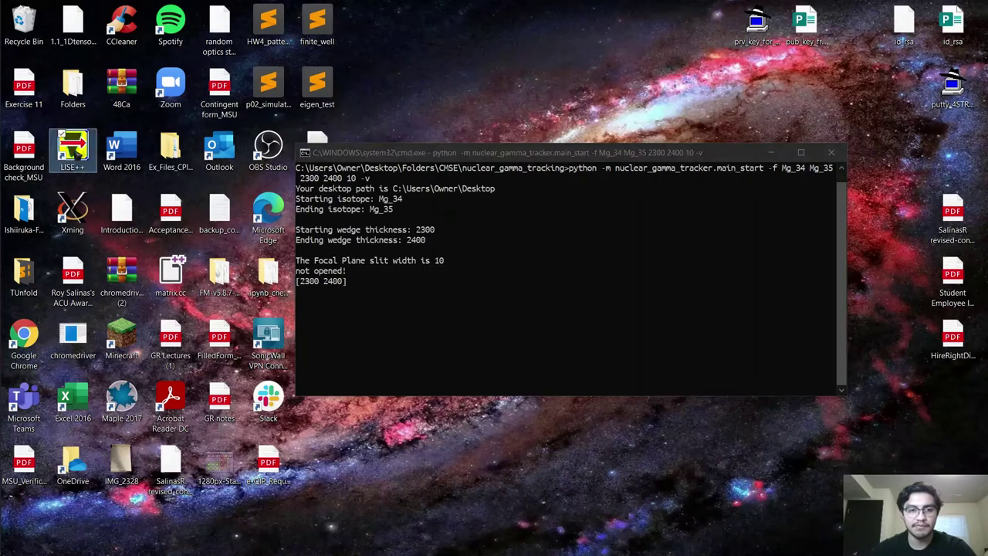
double_click(74, 150)
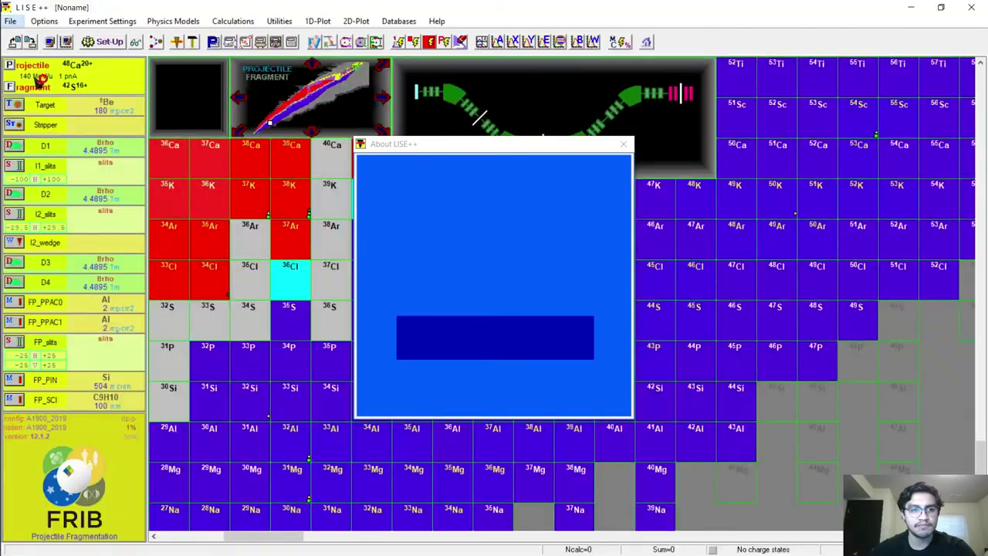
Step: Load the A1900_2019 configuration from the NSCL configurations folder
click(10, 21)
mouse_move(65, 133)
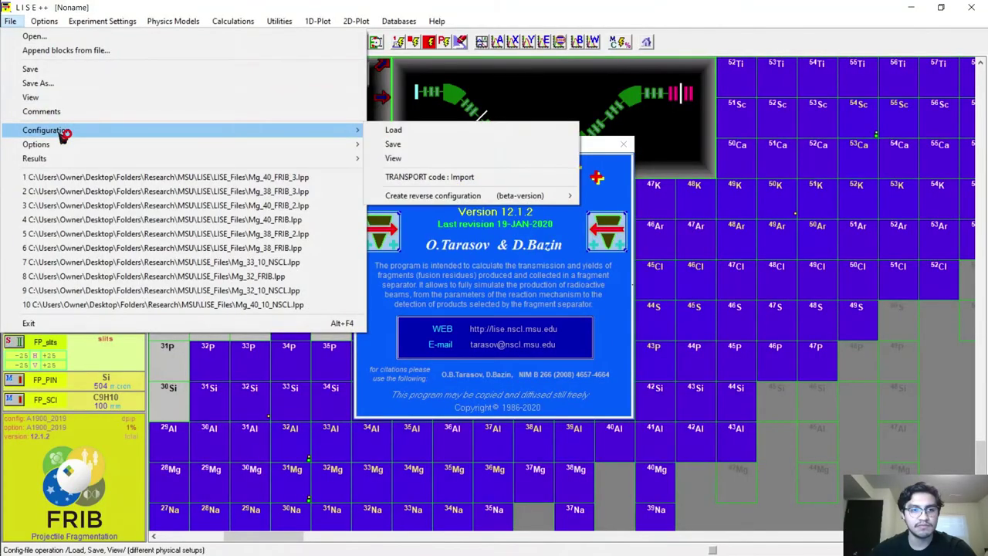
click(432, 131)
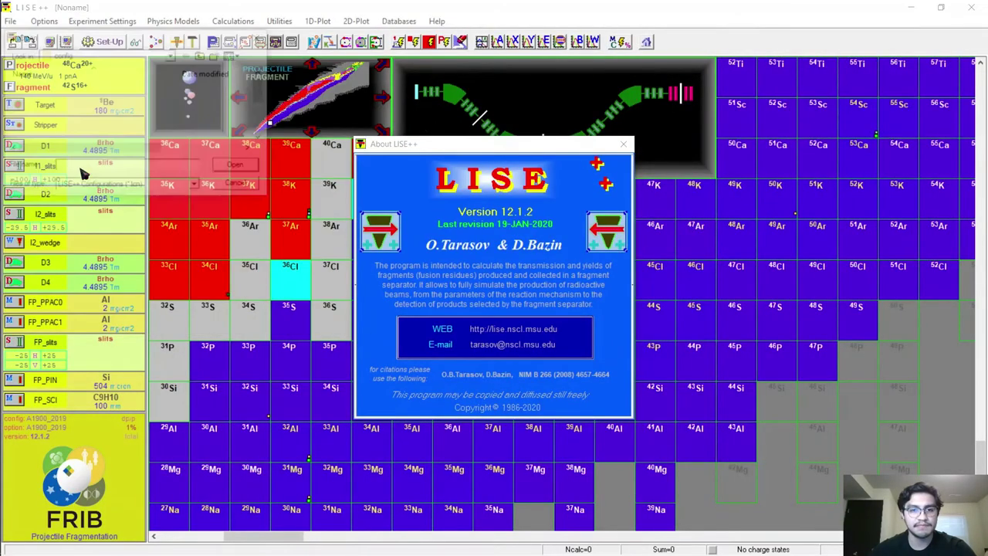
text(NSCL)
click(242, 168)
click(52, 112)
double_click(53, 113)
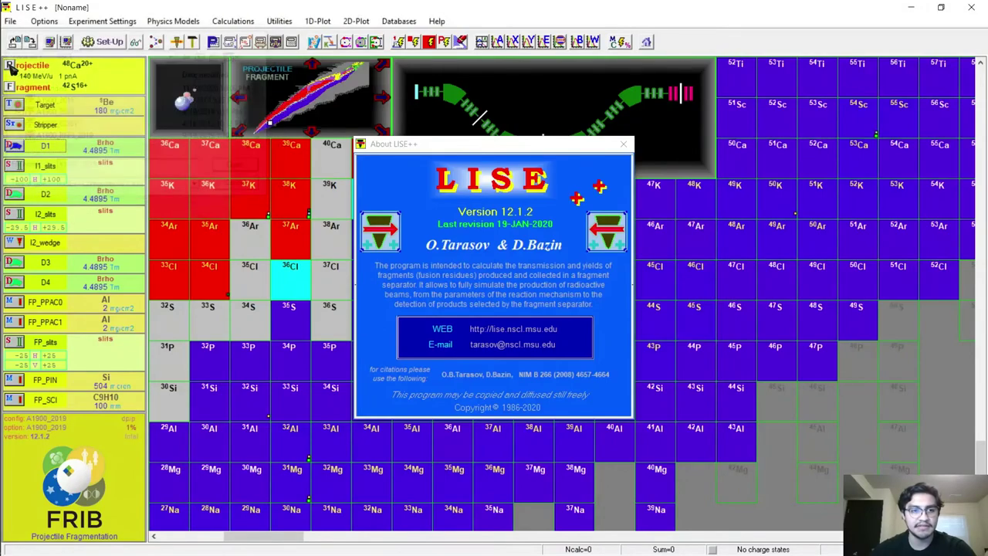
Step: Set beam intensity to 80 pnA, focal-plane slits to ±10, and fragment 34Mg12+
click(31, 65)
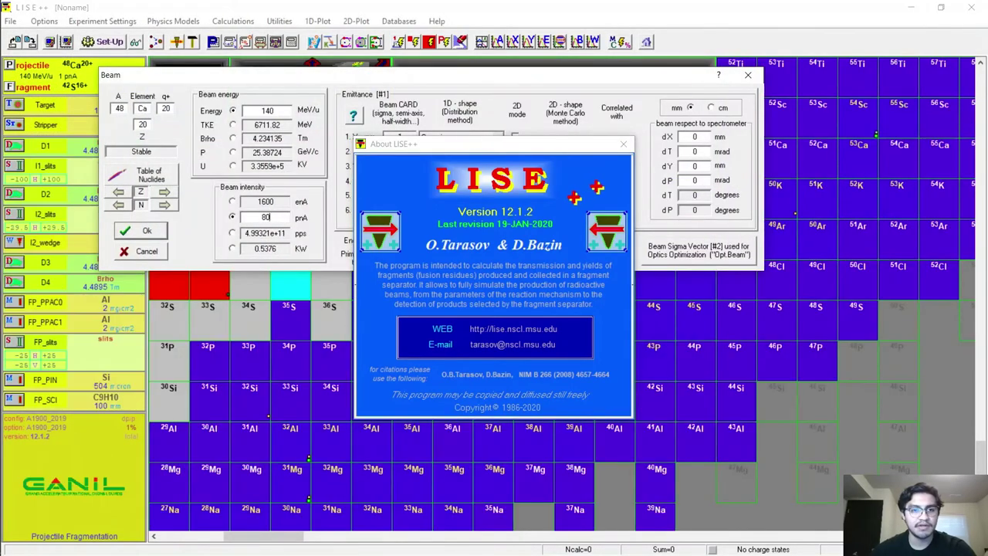
key(Return)
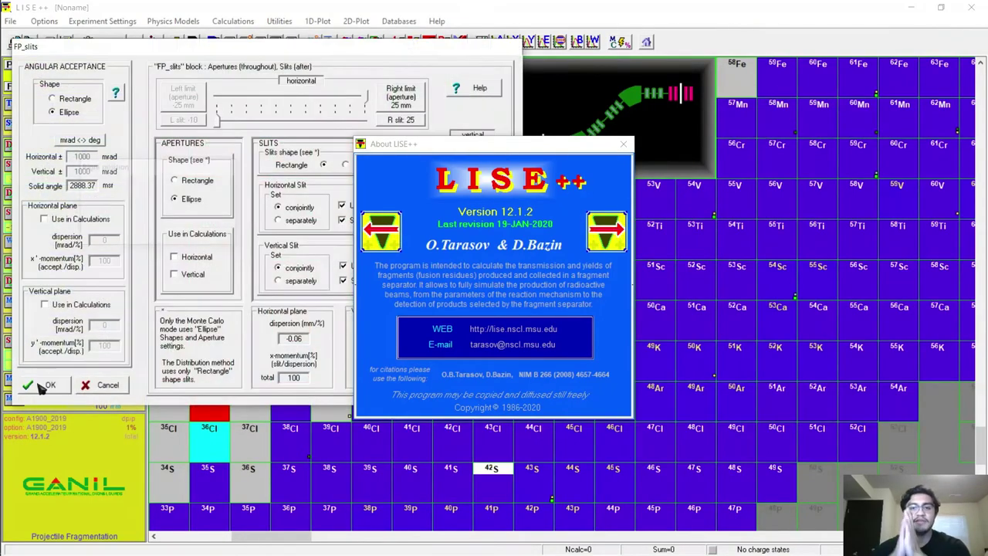
click(39, 379)
click(31, 86)
text(Mg)
click(326, 270)
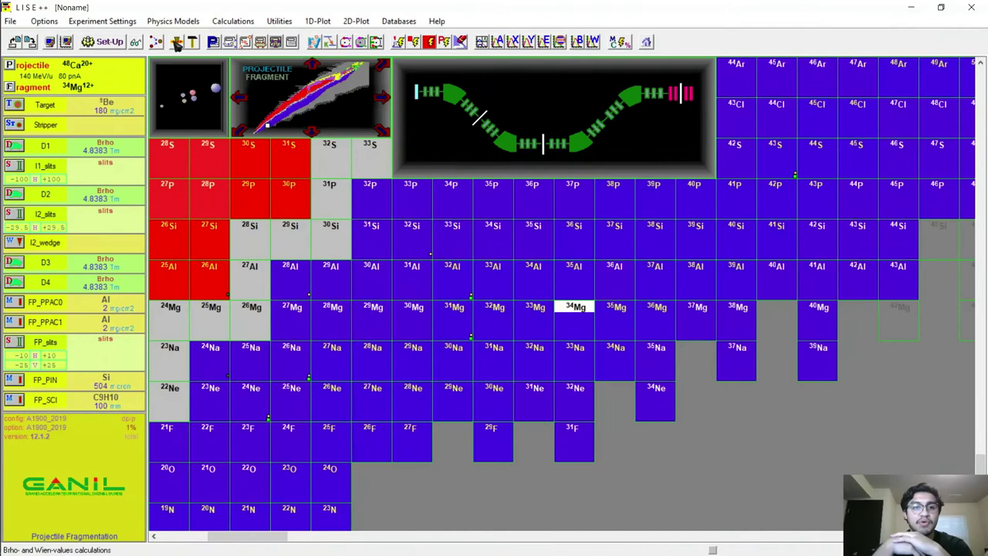
Step: Make I2_wedge a 2300-micron wedge-profile degrader with calculated angle fixed at -1.262 mrad
click(38, 246)
click(482, 115)
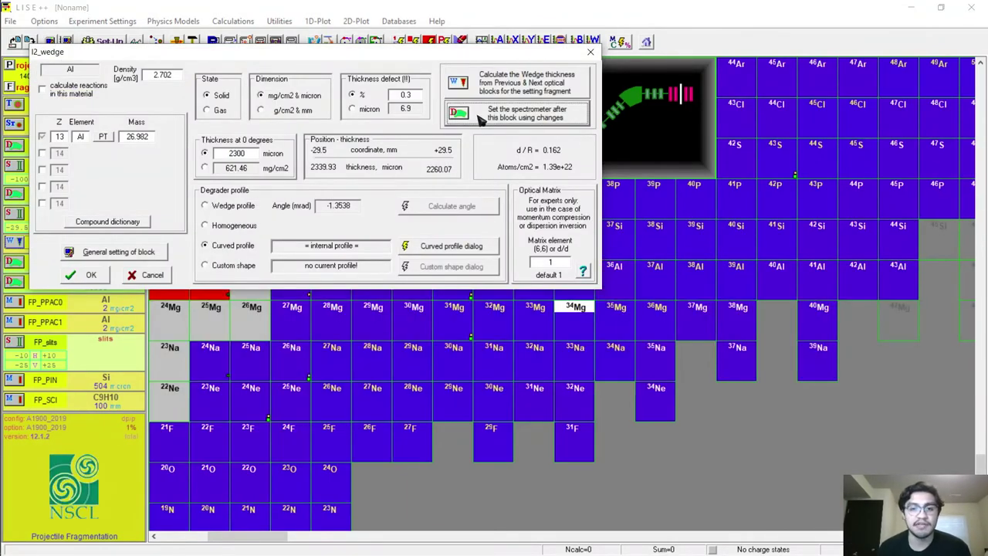
click(206, 206)
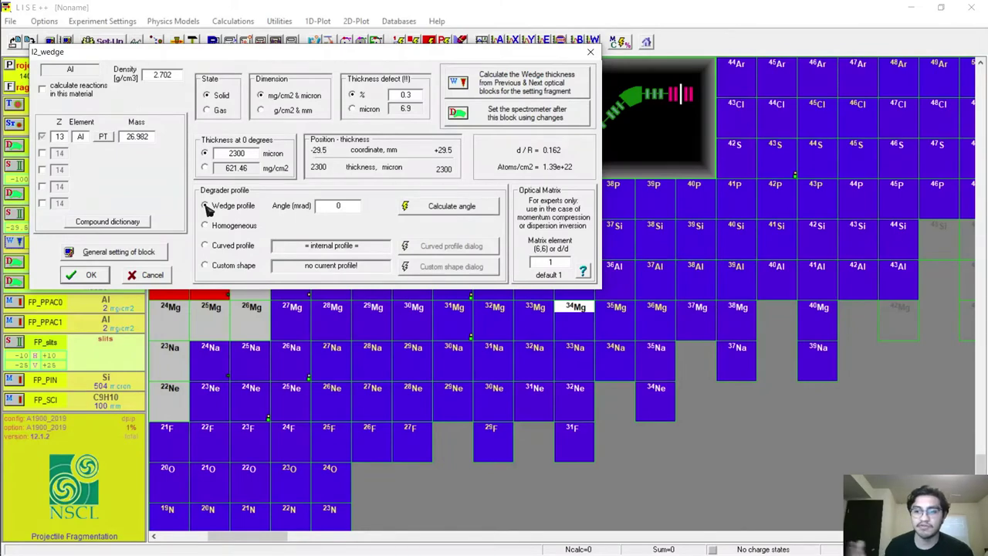
click(455, 206)
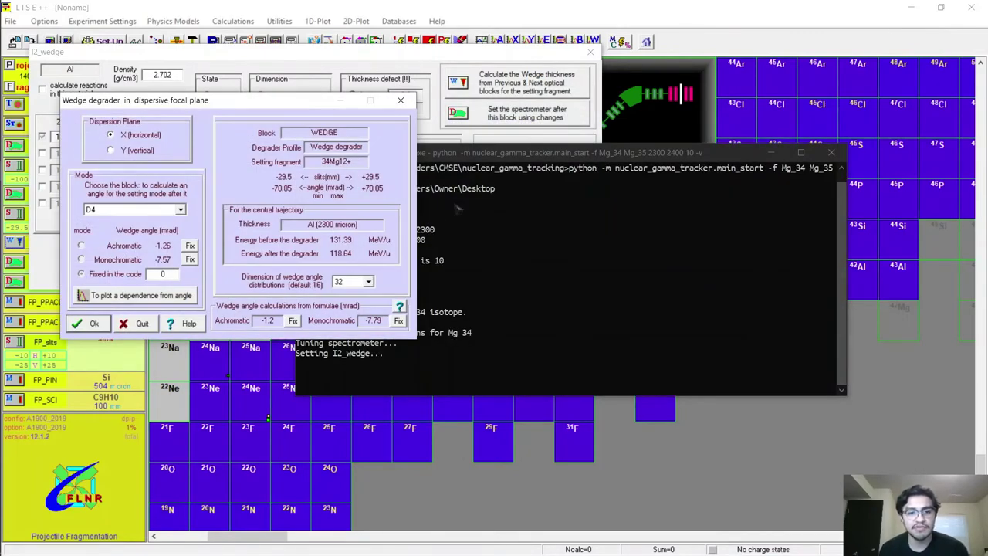
double_click(163, 275)
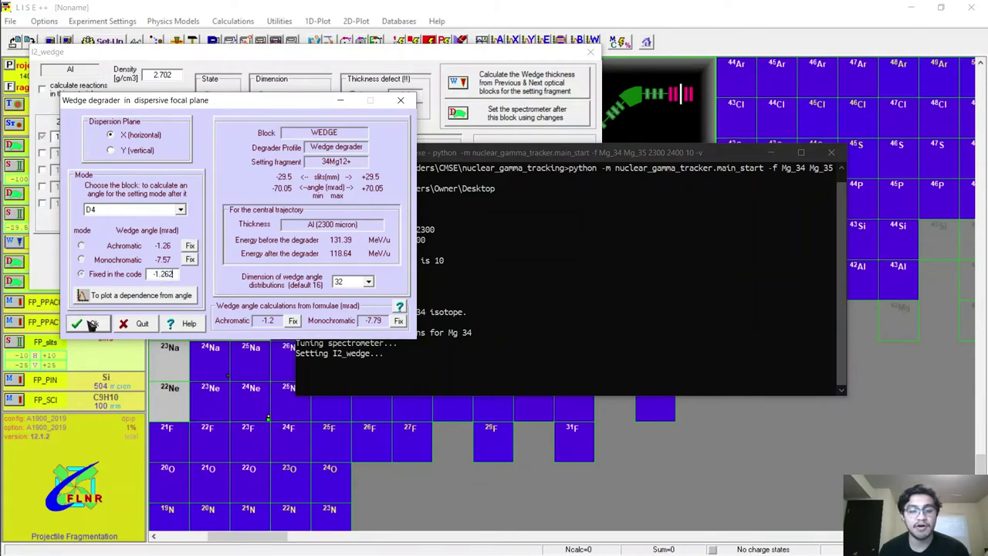
key(Return)
Step: Run Calculations > Optimum Target, varying thickness at constant angle, for the Mg fragment
click(234, 21)
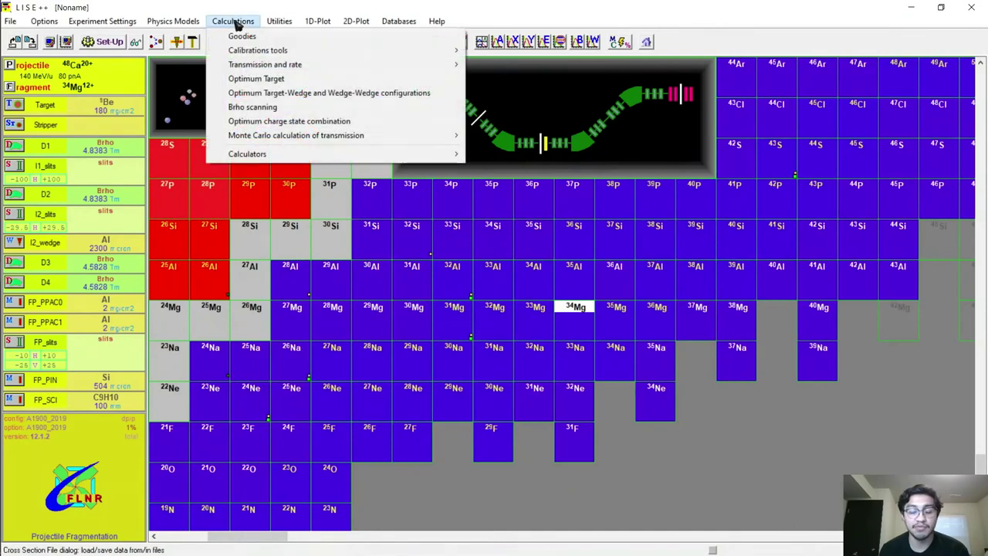
click(255, 78)
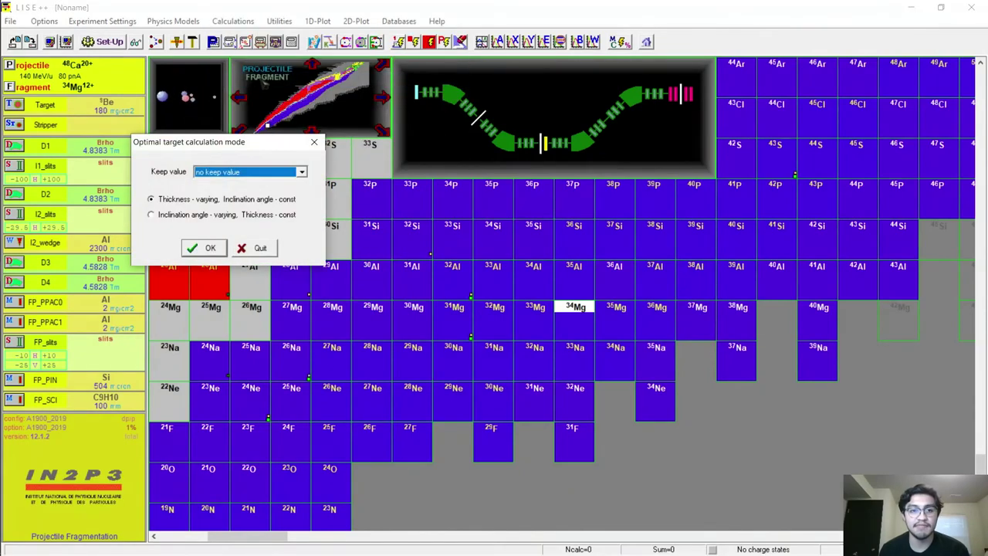
click(205, 247)
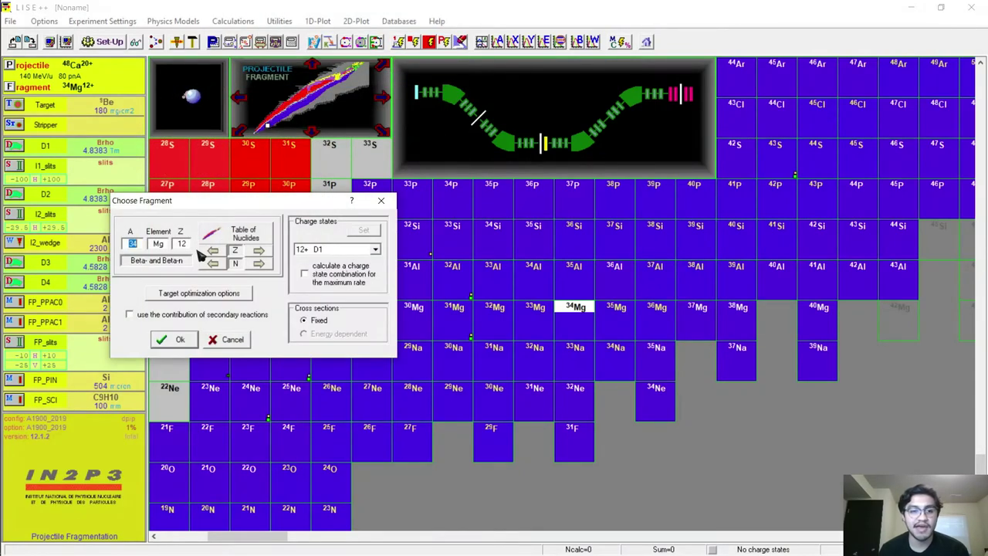
click(173, 341)
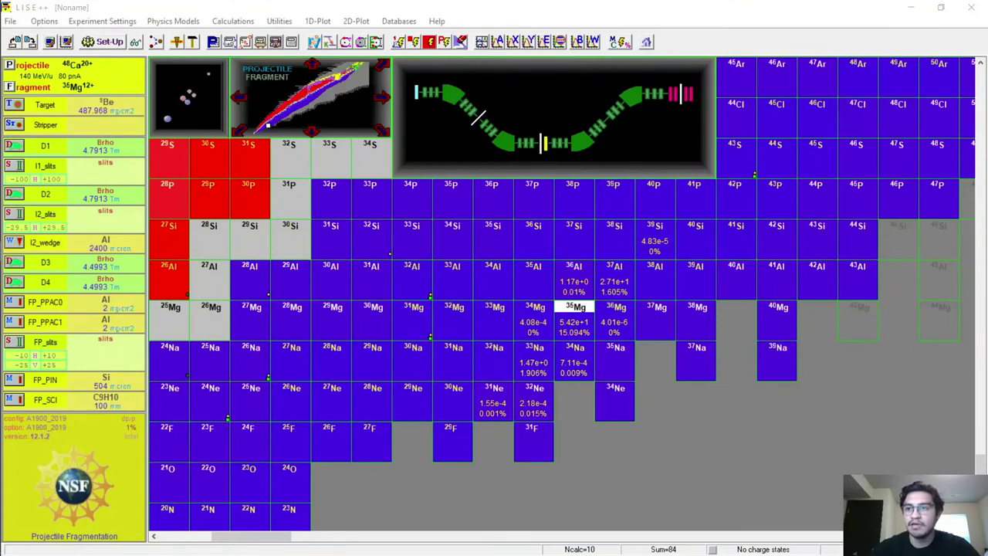
Step: Minimize LISE++, then move the Command Prompt window up-left and enlarge it
double_click(758, 9)
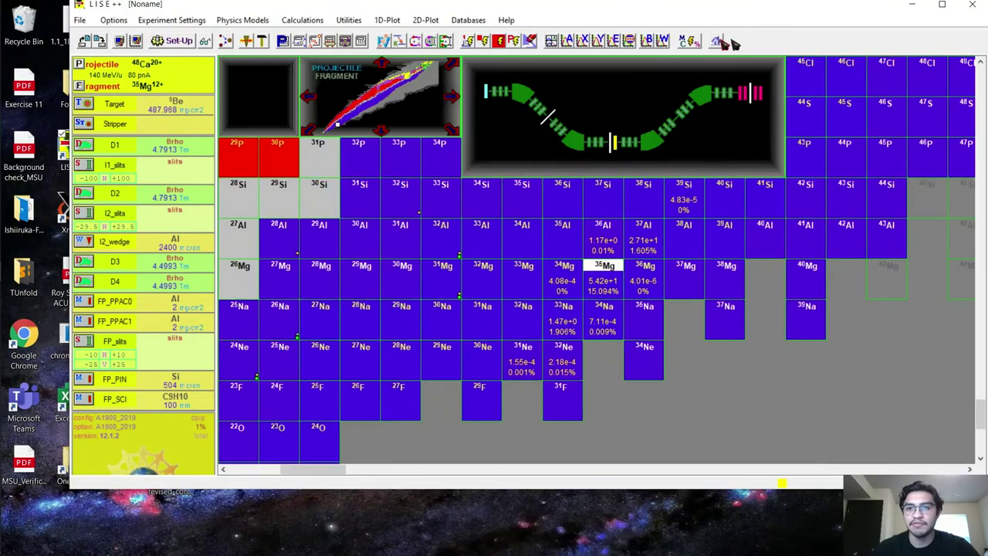
click(825, 41)
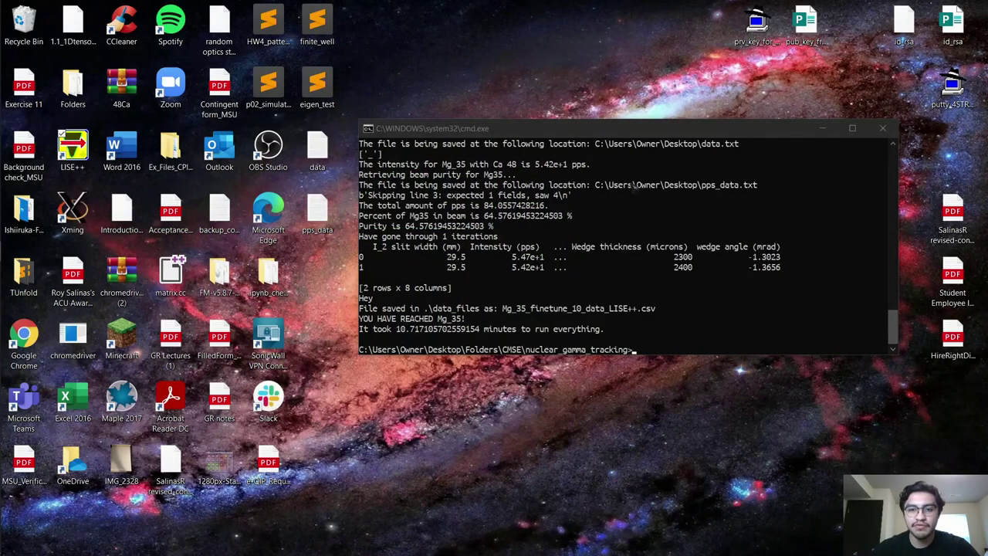
click(631, 137)
drag(632, 137, 469, 66)
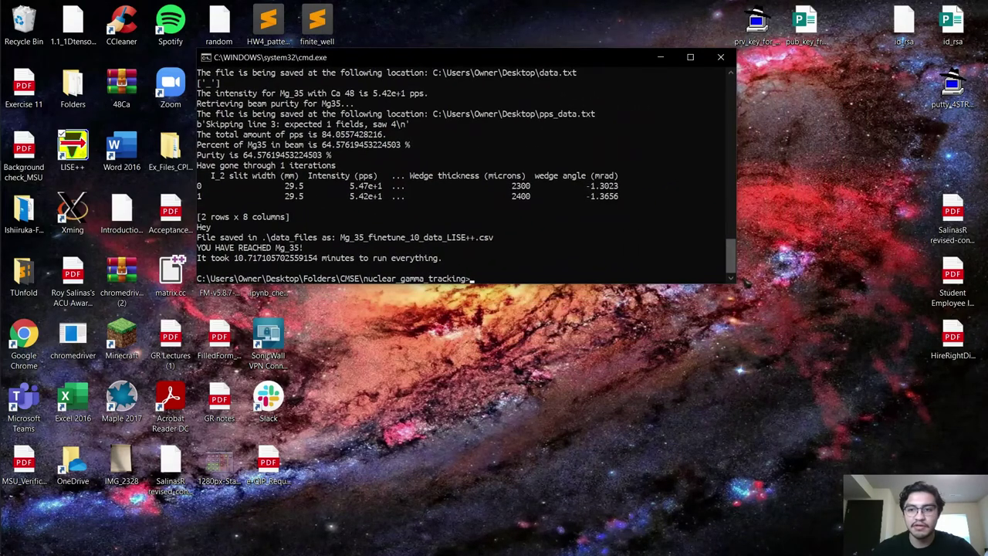
click(741, 298)
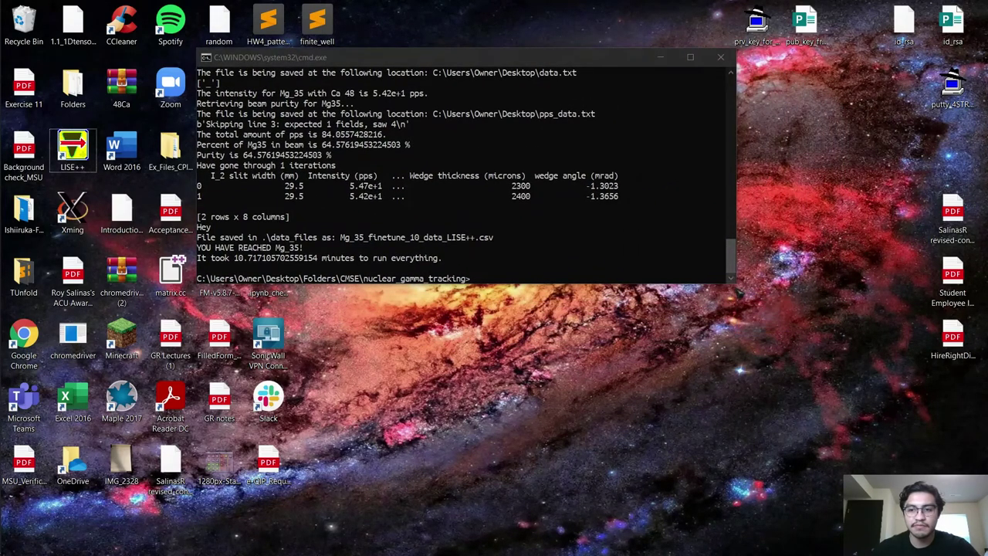
drag(736, 283, 852, 317)
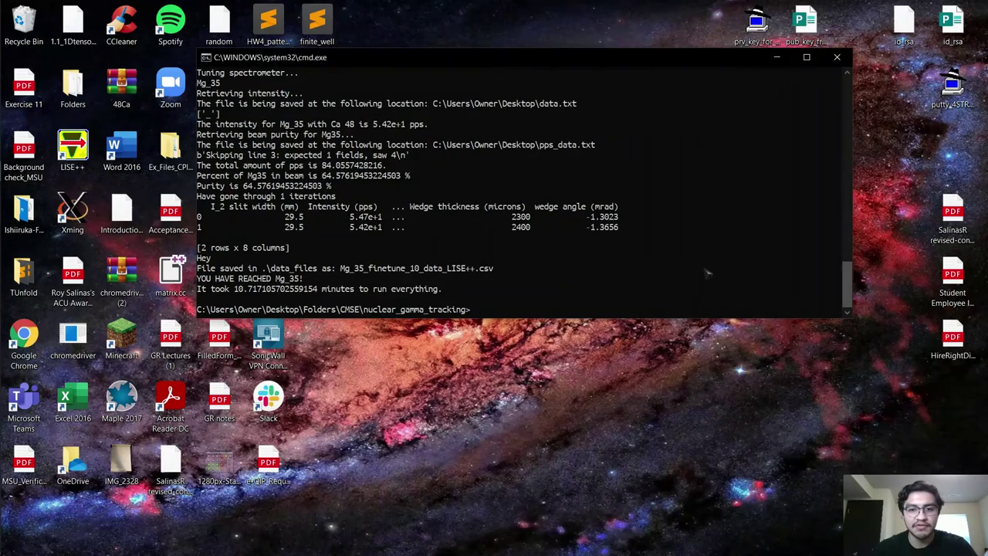
Step: Highlight the 10.7-minute run-time line in the script output, then deselect it
click(709, 270)
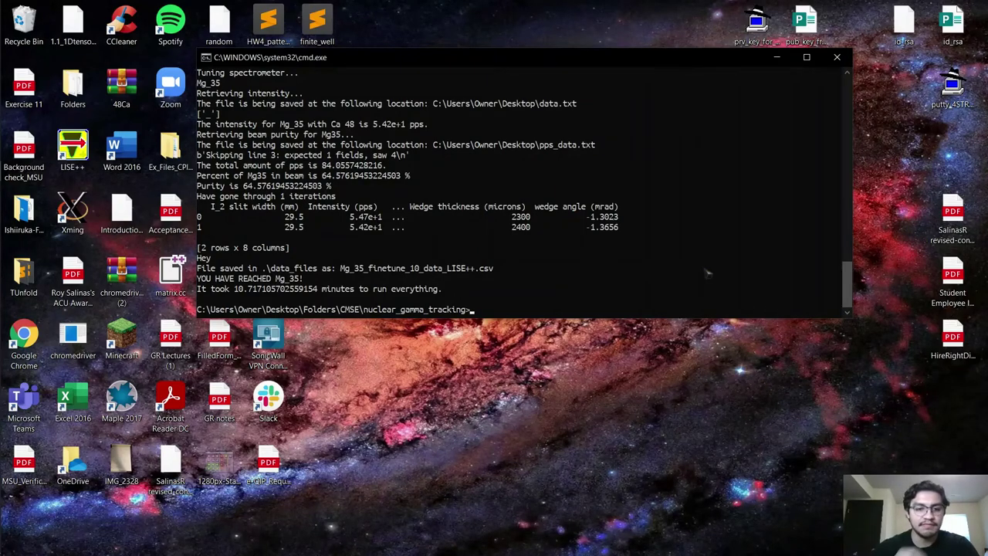
drag(474, 293, 196, 290)
click(500, 289)
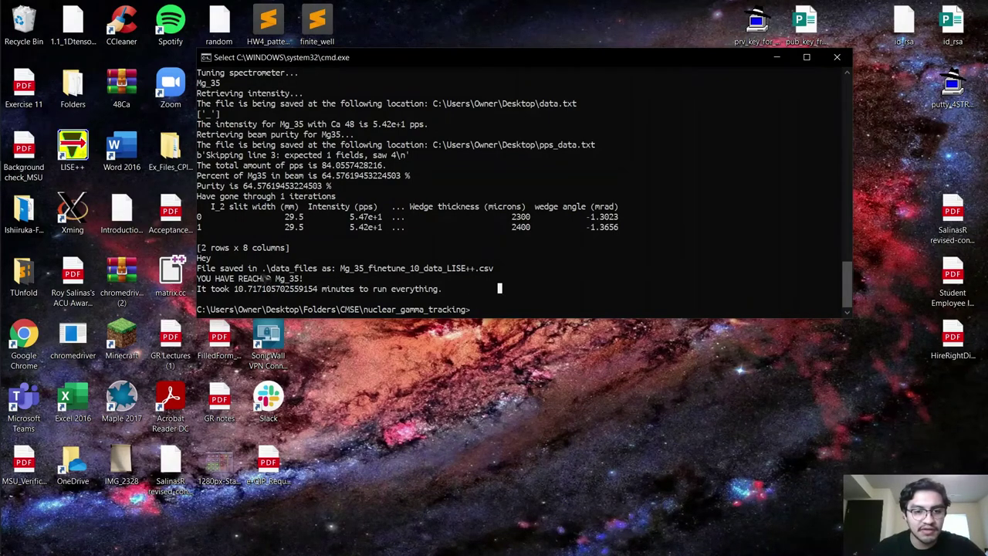
Step: List the project folder and change into data_files
text(c)
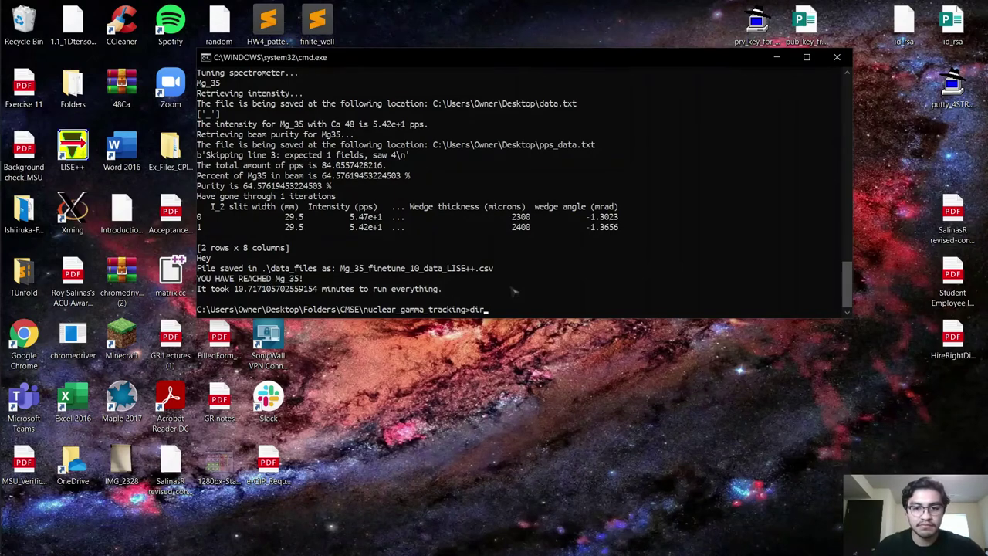
text(ir)
key(Return)
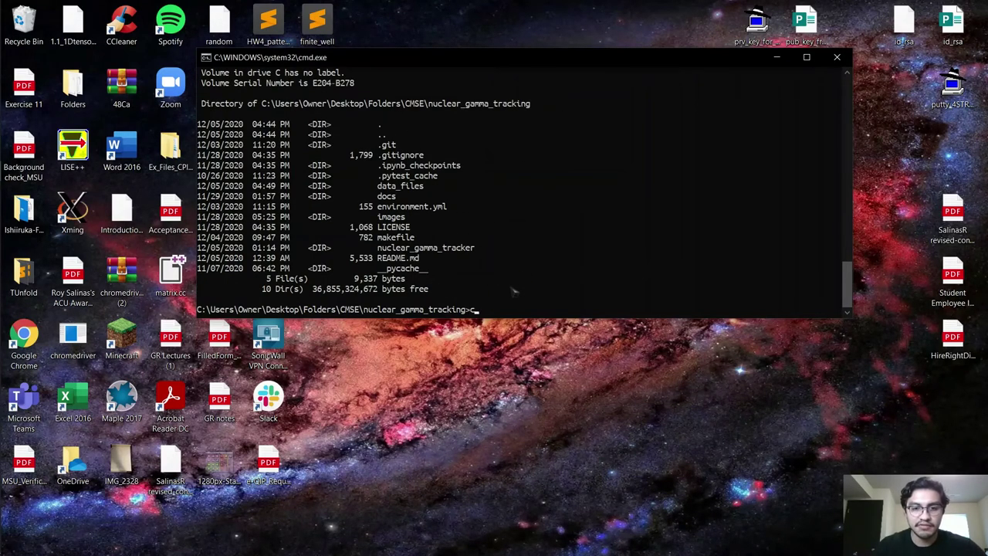
text(d da)
key(Tab)
key(Return)
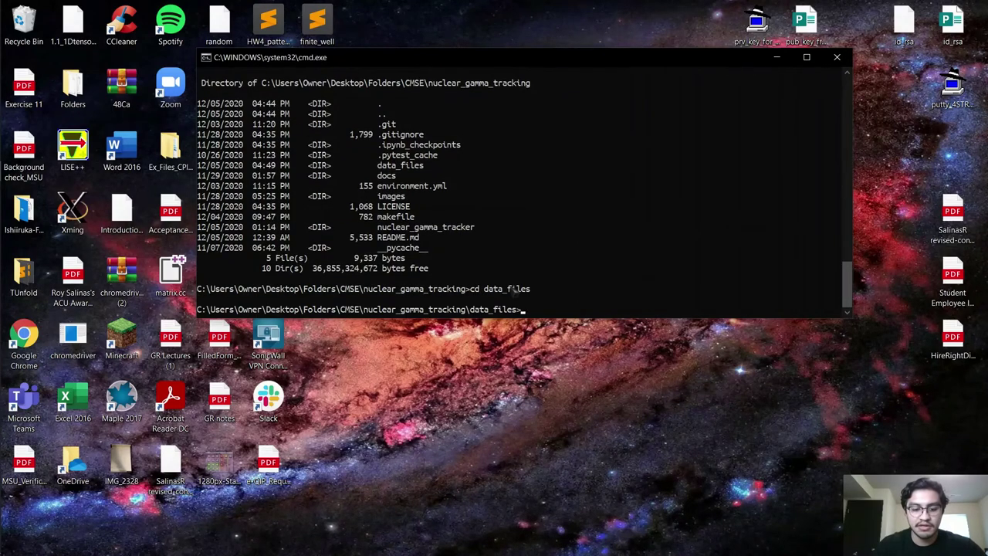
Step: List the Mg_34 and Mg_35 fine-tune CSV files, then open File Explorer
text(dir)
key(Return)
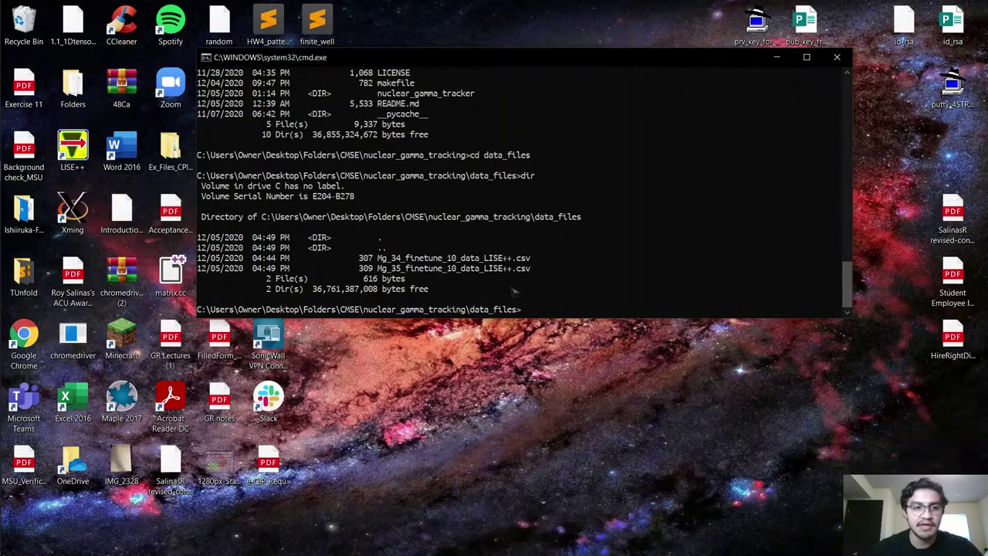
mouse_move(3, 85)
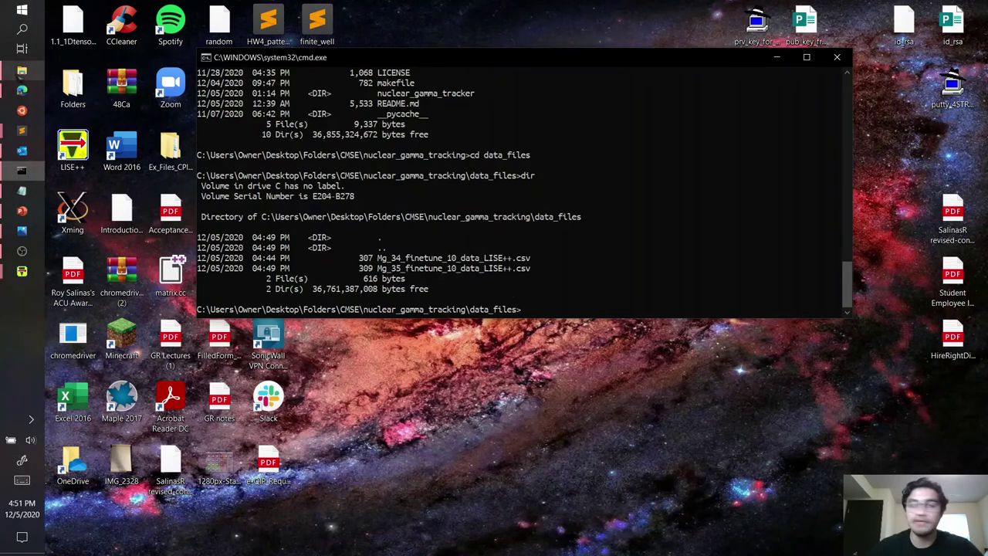
click(22, 70)
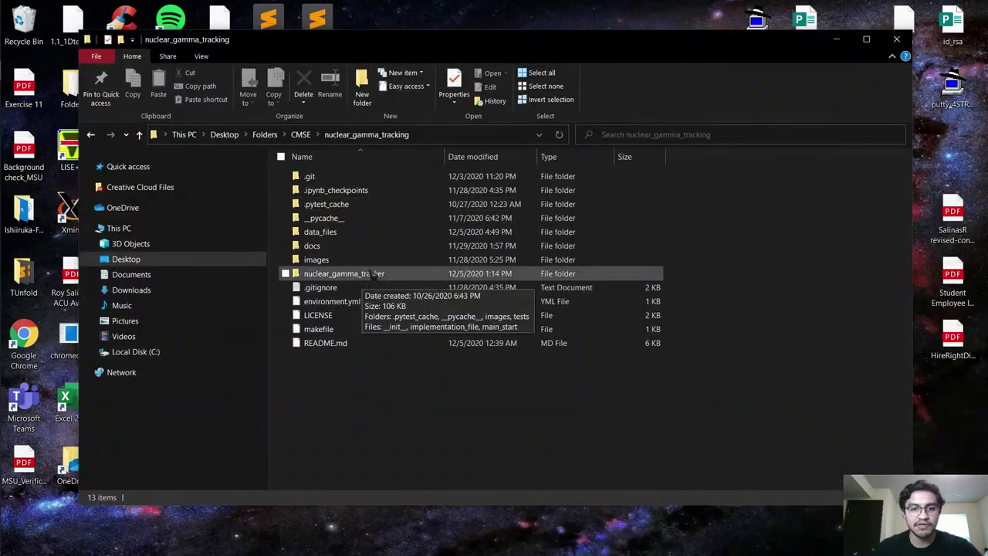
Step: Open Mg_35_finetune_10_data_LISE++.csv from data_files and maximize the workbook
double_click(378, 232)
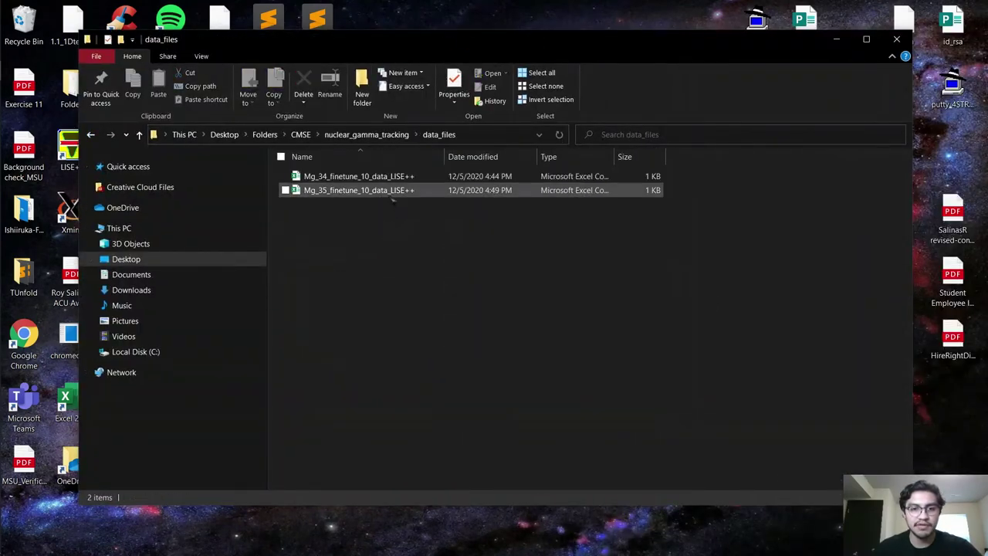
double_click(363, 189)
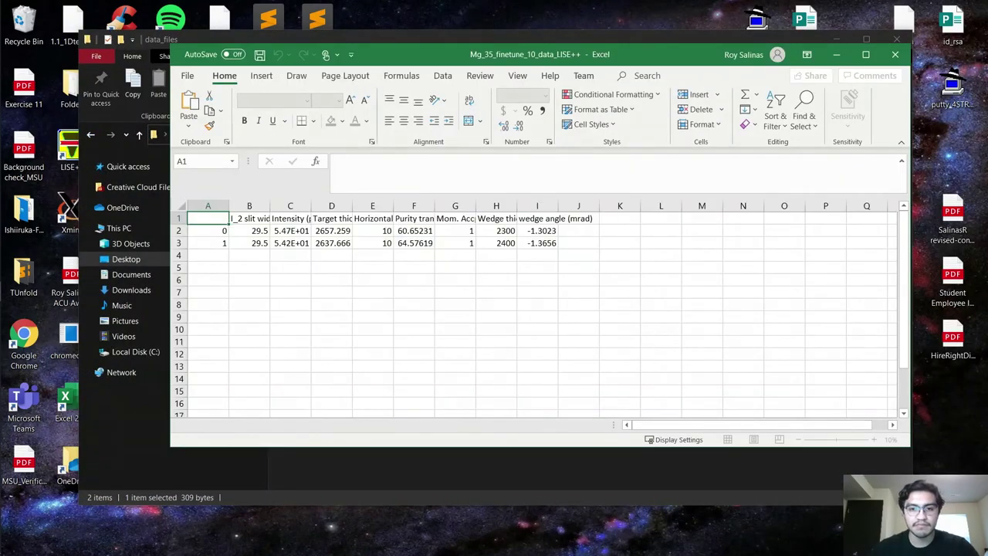
click(866, 54)
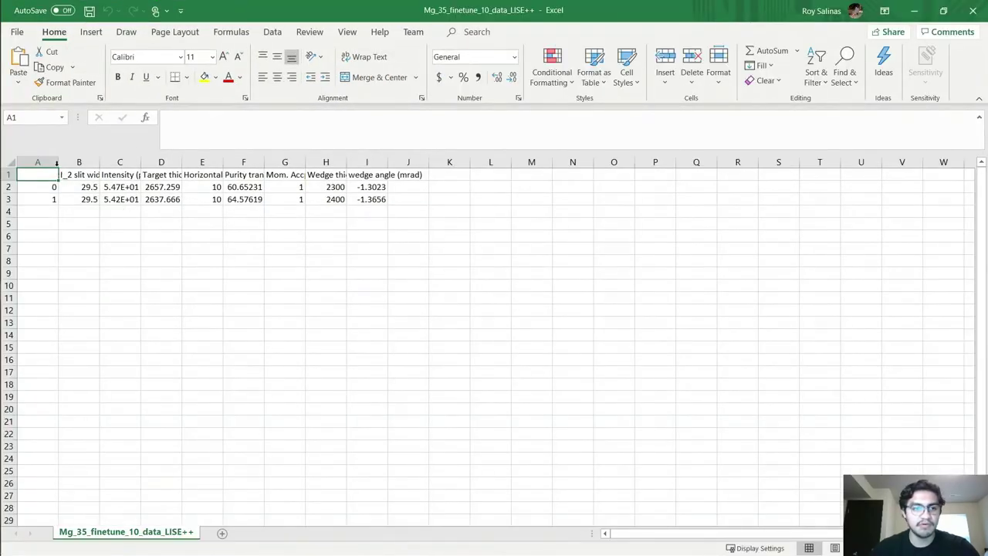
Step: Autofit columns B, C, D, E and G so their headers show in full
click(56, 163)
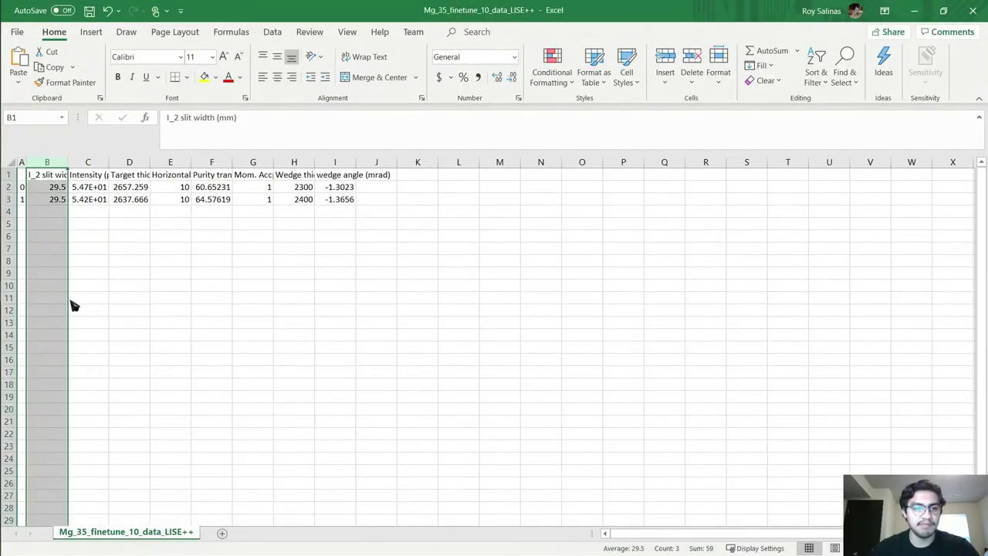
double_click(67, 162)
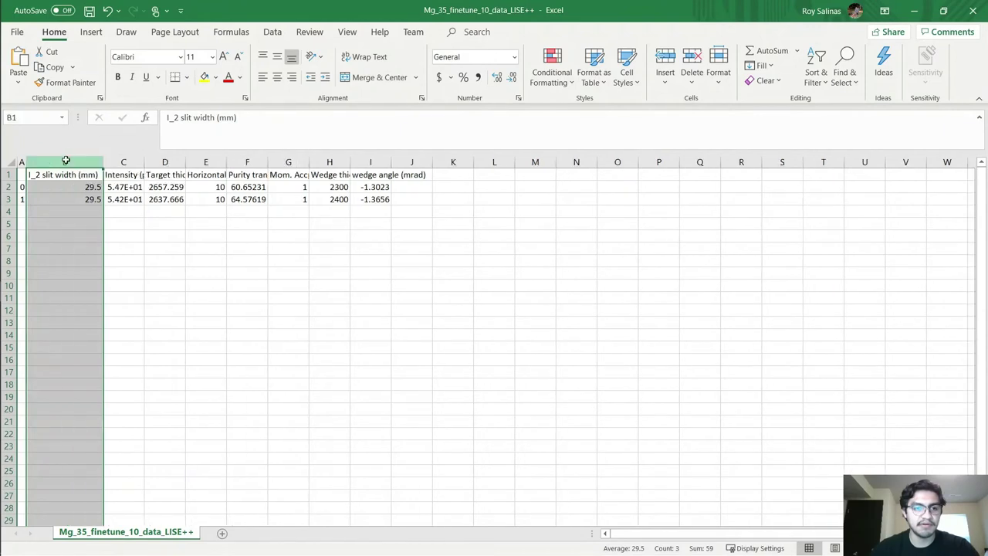
double_click(144, 162)
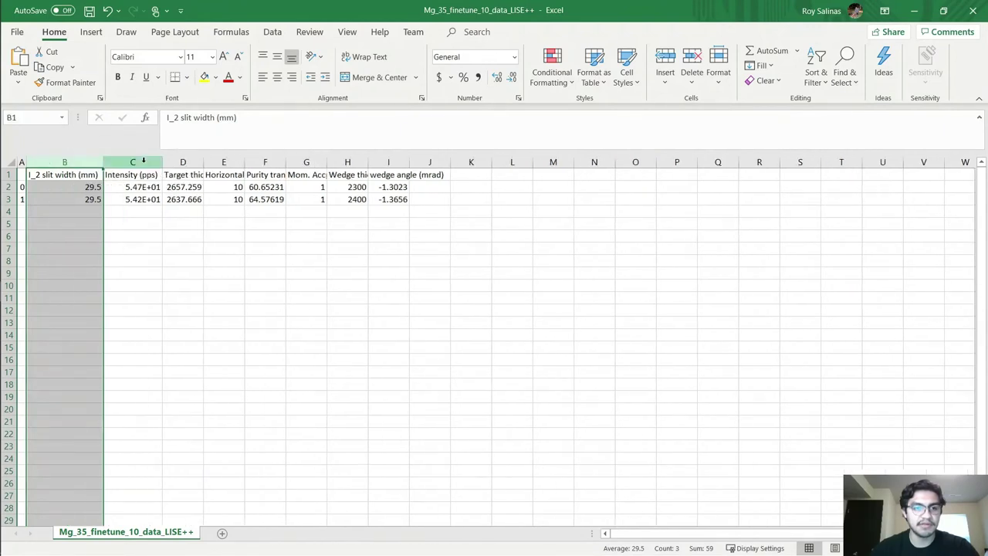
double_click(203, 162)
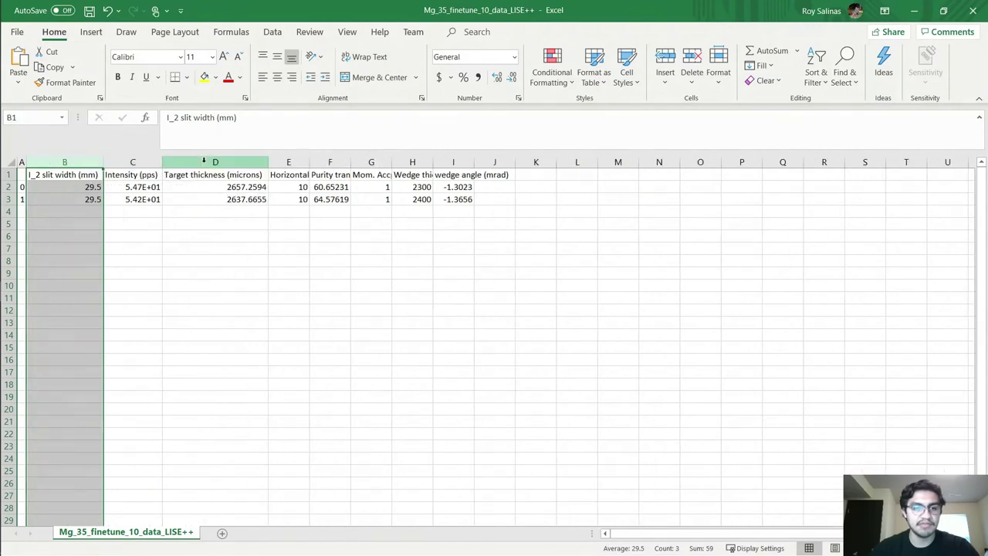
double_click(309, 161)
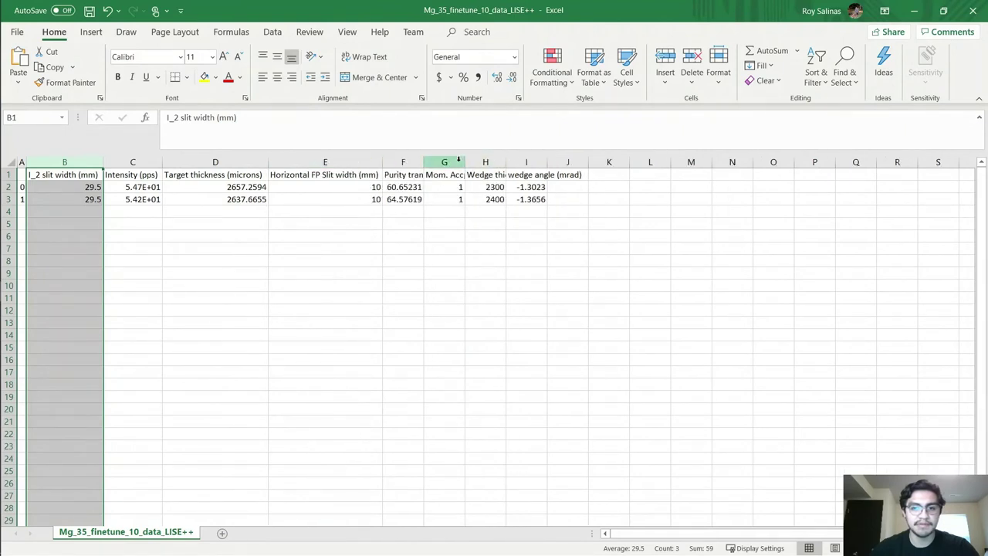
double_click(464, 162)
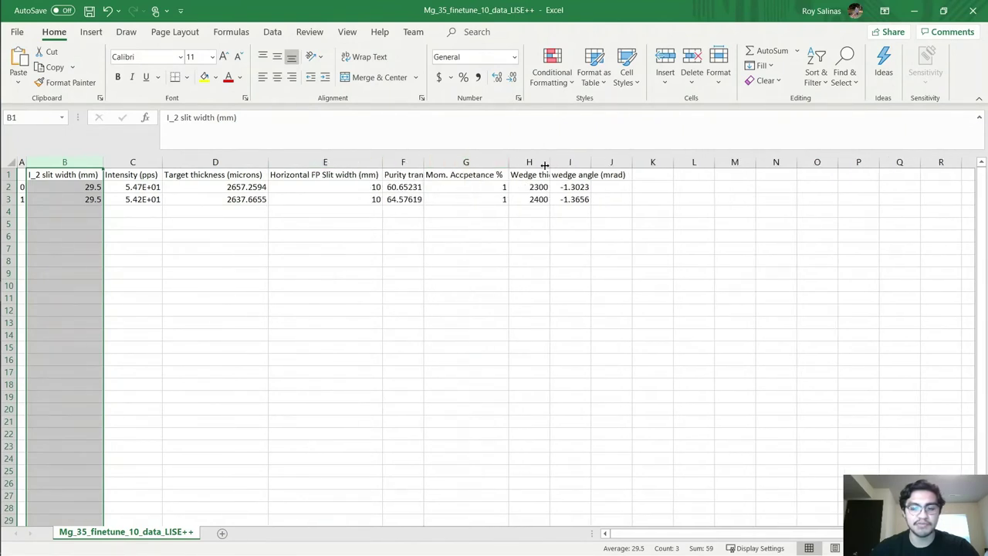
click(460, 238)
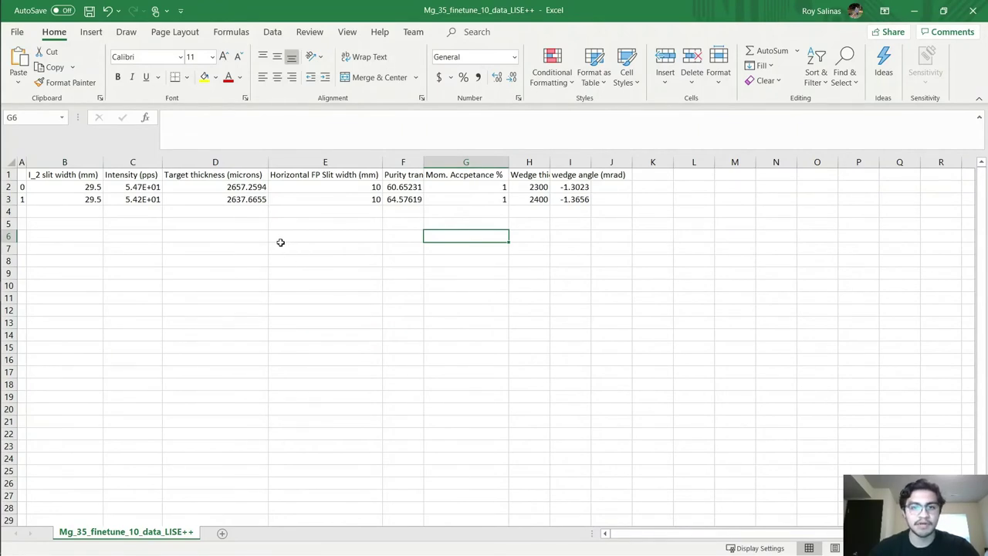
Step: Open the Mg_34 yield CSV maximized, check the purity in F2, and autofit column D
double_click(773, 19)
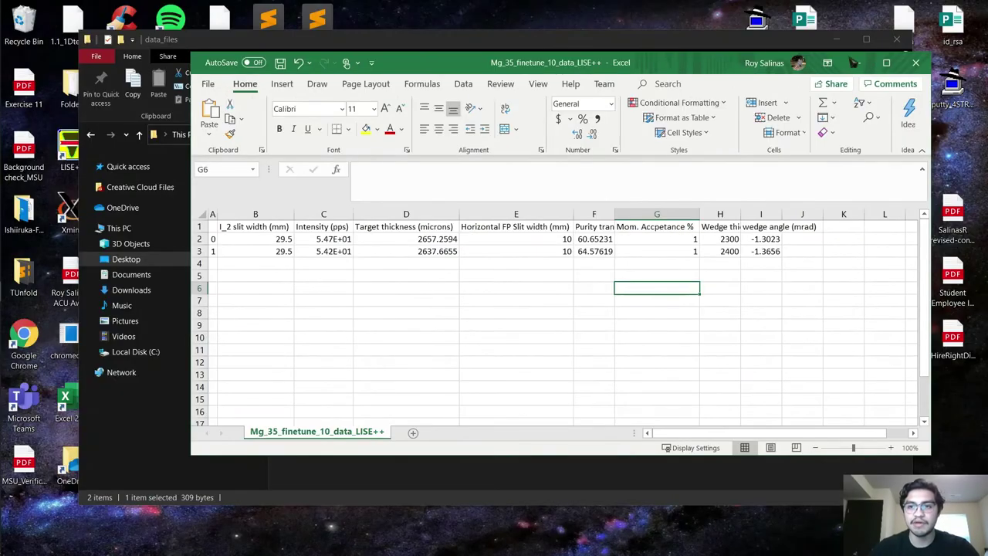
click(859, 63)
click(476, 177)
click(478, 176)
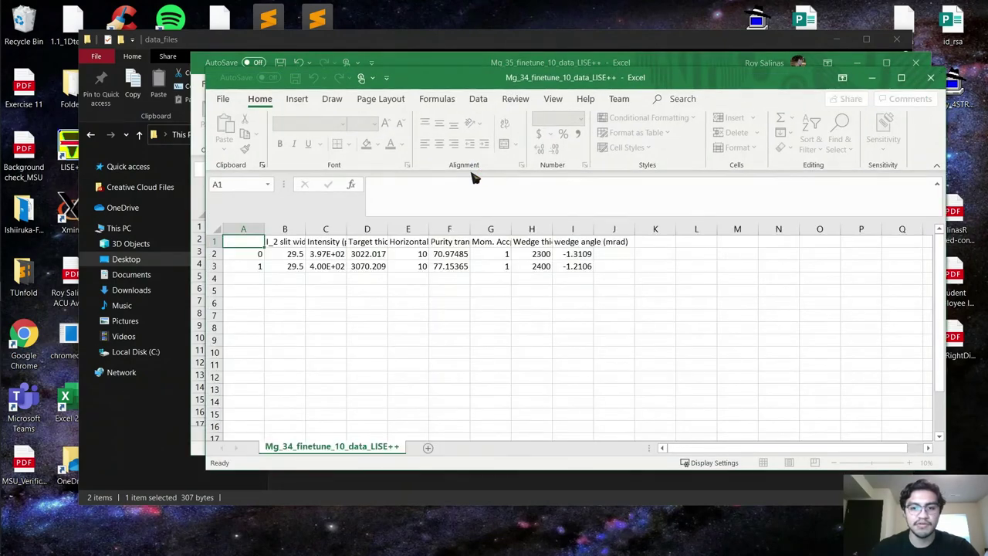
click(902, 77)
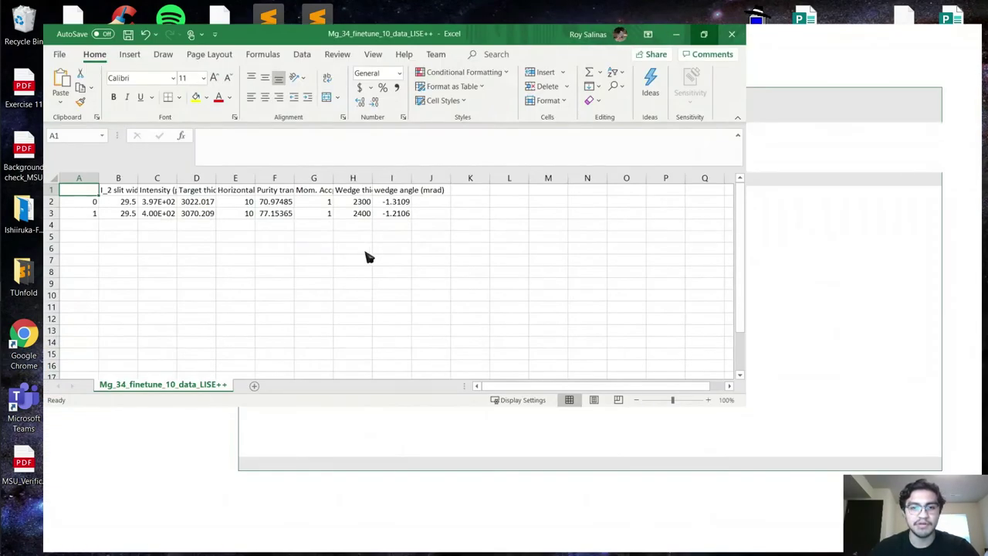
click(238, 189)
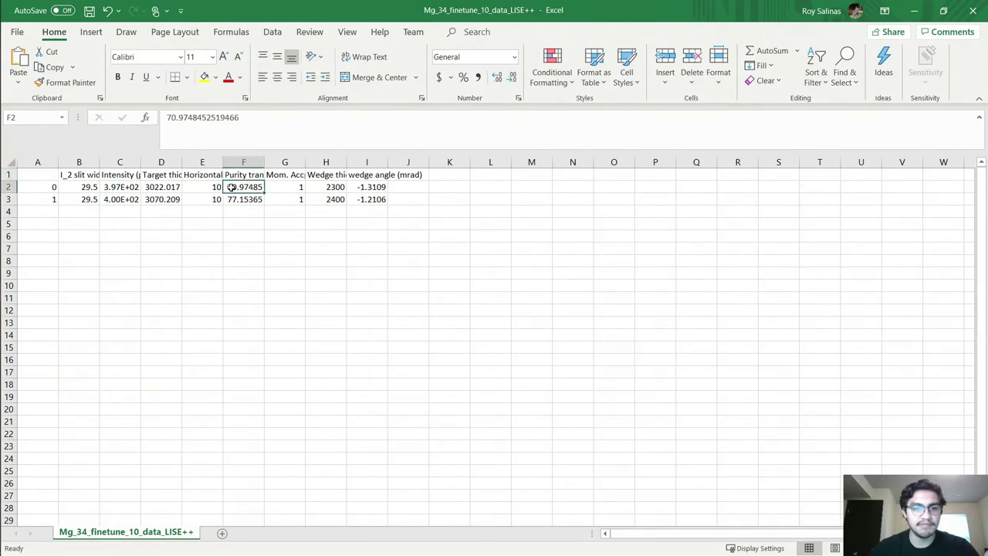
double_click(183, 162)
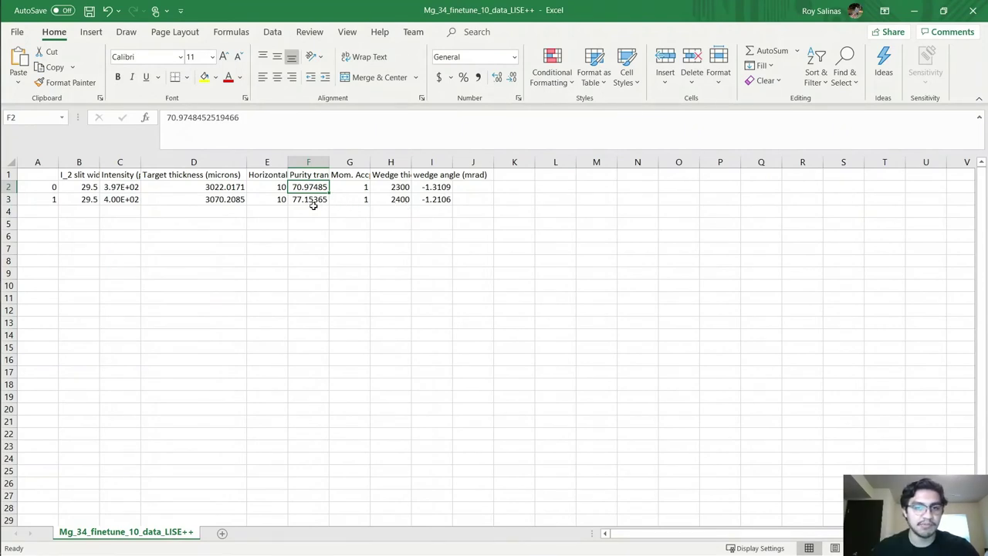
double_click(648, 9)
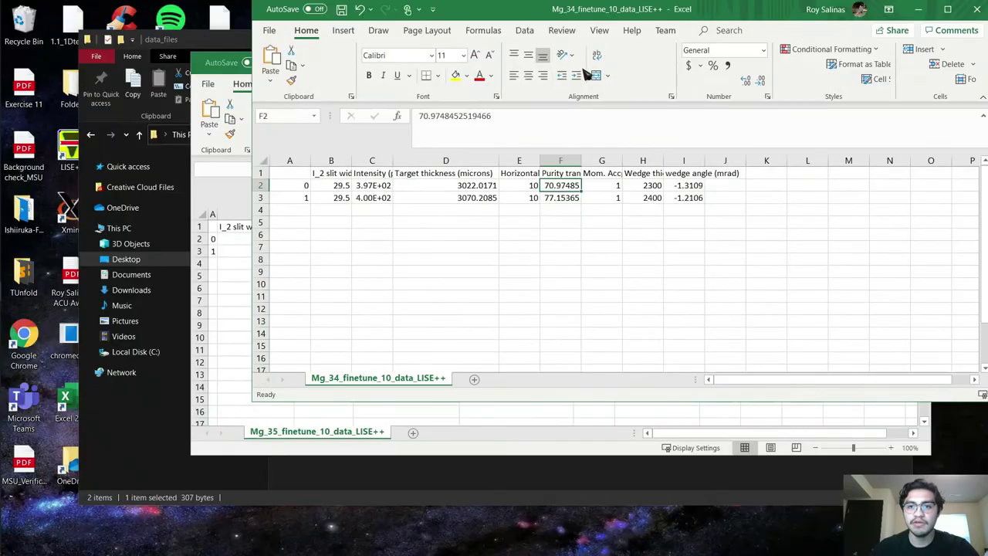
Step: Close the Mg_34 and Mg_35 workbooks with Don't Save, returning to the Command Prompt
click(916, 67)
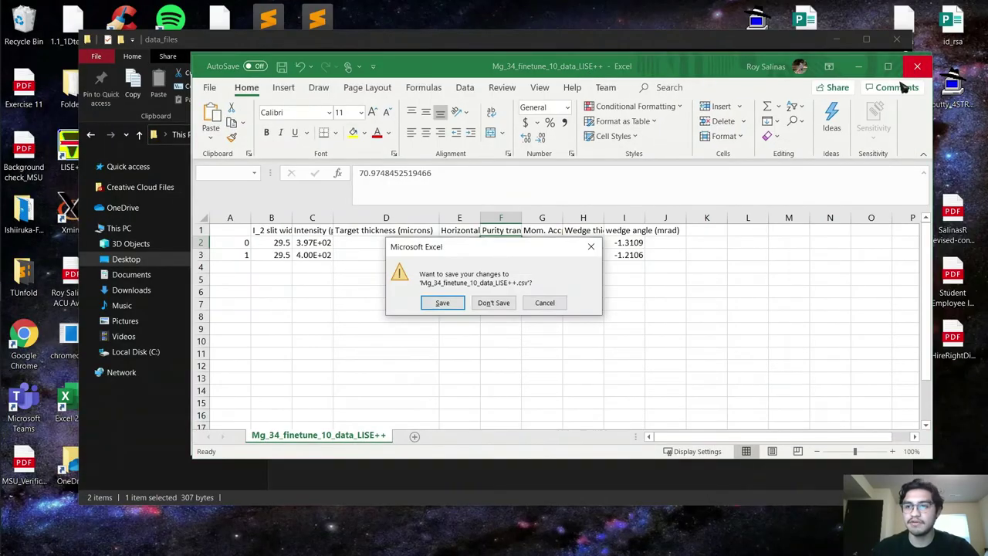
click(512, 303)
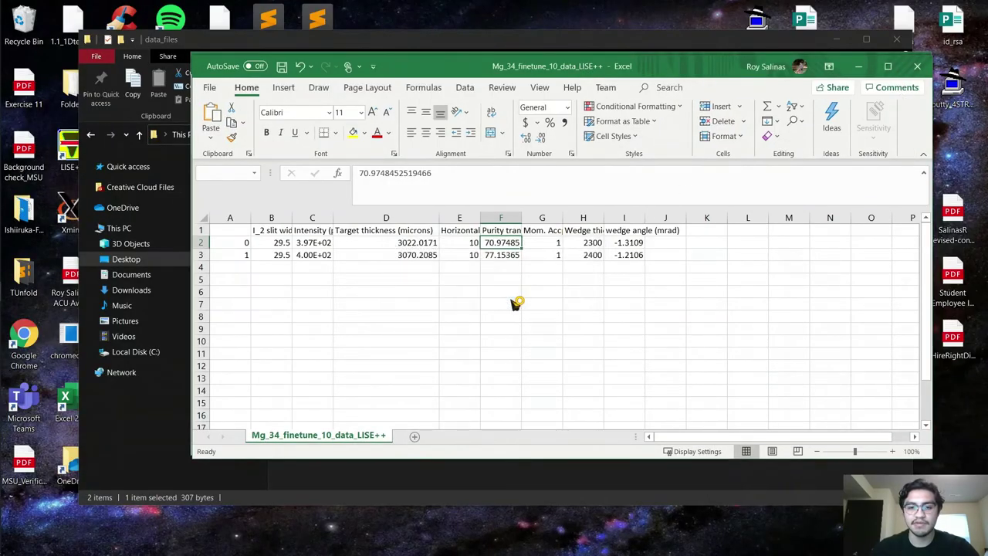
click(916, 62)
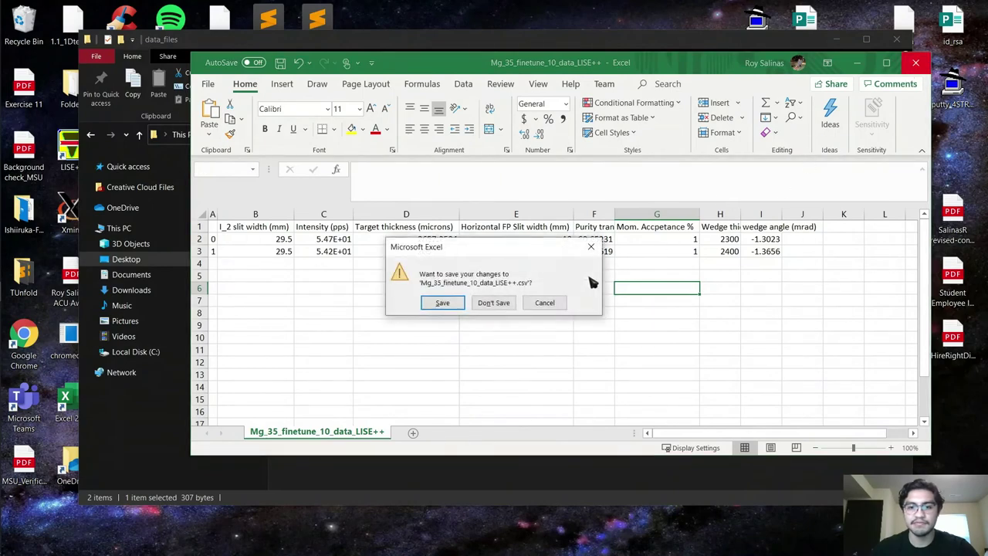
click(505, 303)
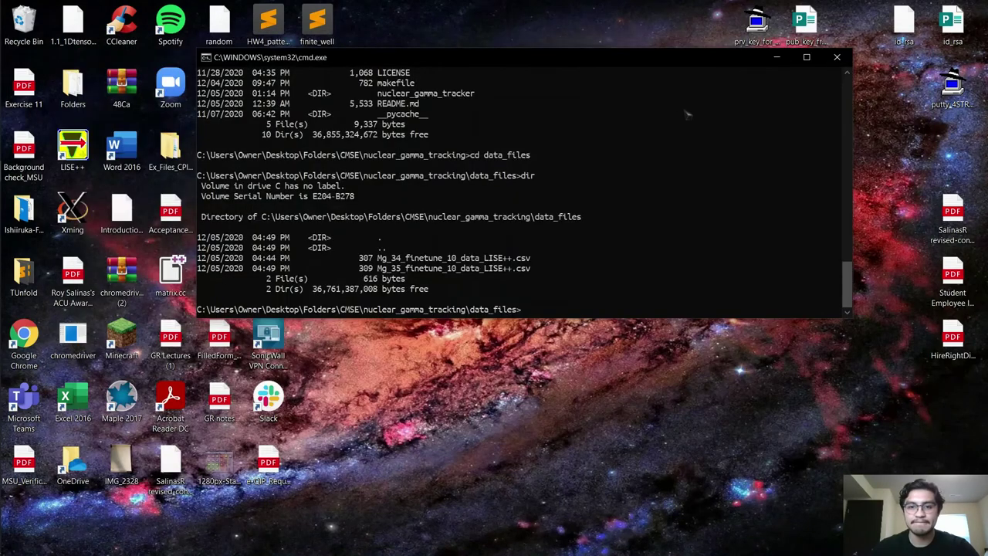
click(675, 114)
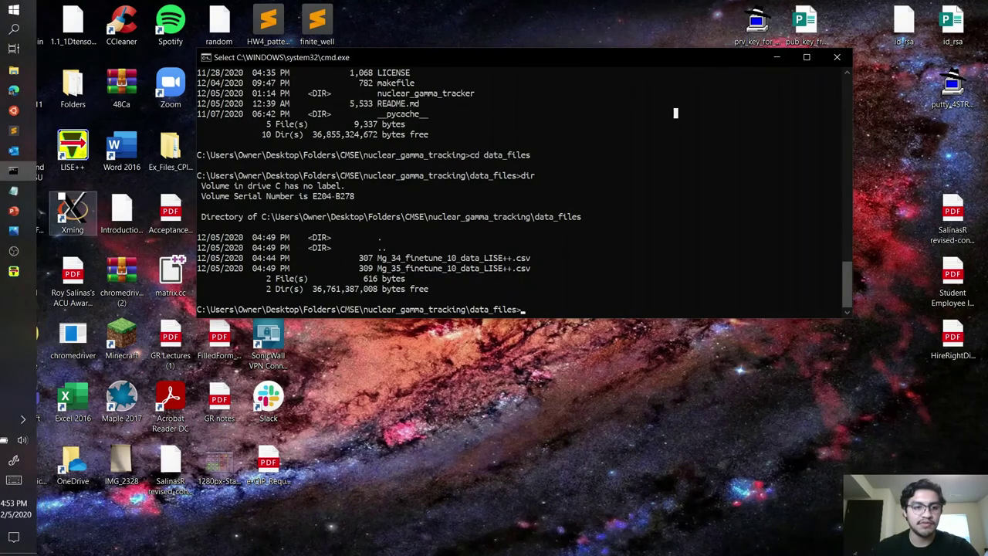
Step: Switch to PowerPoint and select slide 6, showing the Mg_32–Mg_40 NSCL/FRIB intensity chart
key(alt+Tab)
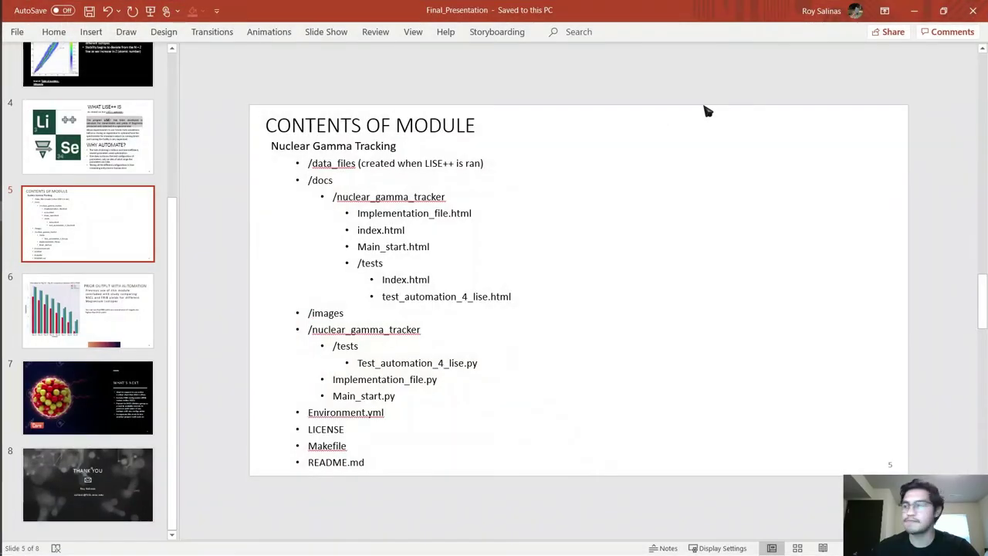
click(151, 313)
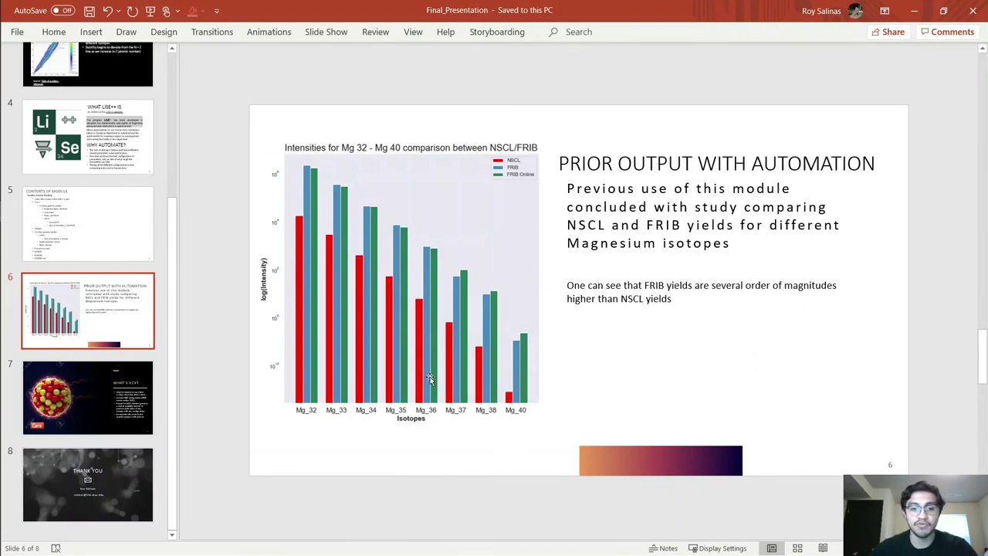
Step: Advance to slide 7, What's Next, then pick the slide 8 Thank You thumbnail
key(Down)
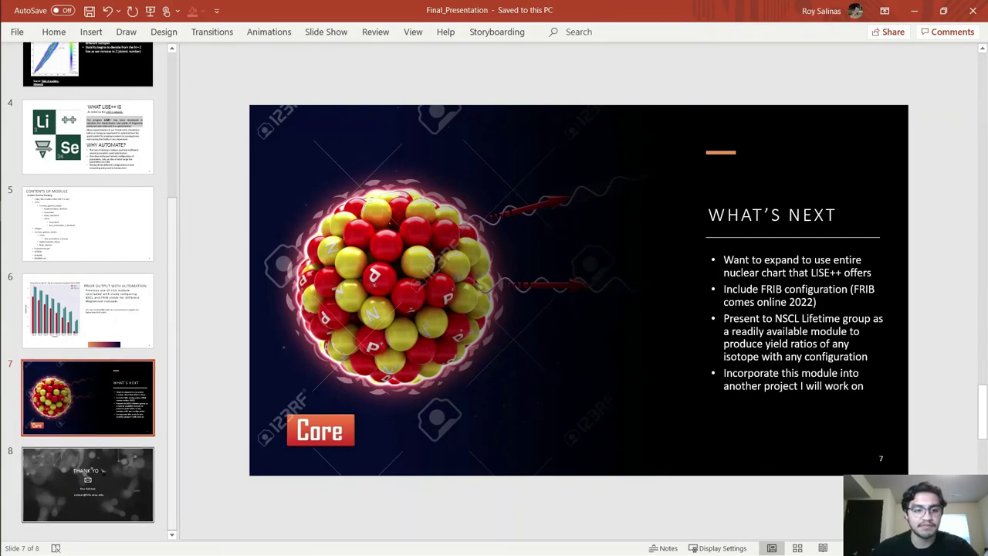
click(77, 471)
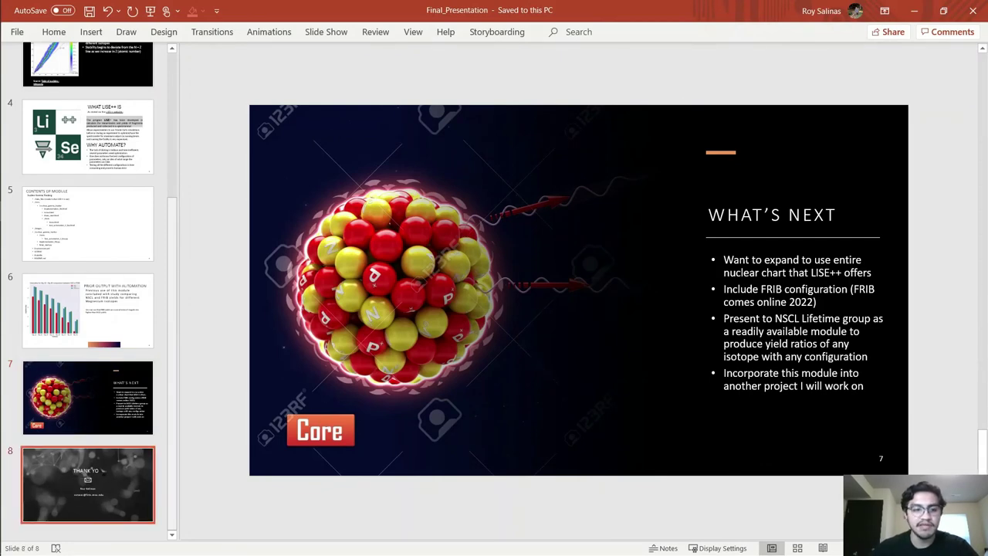